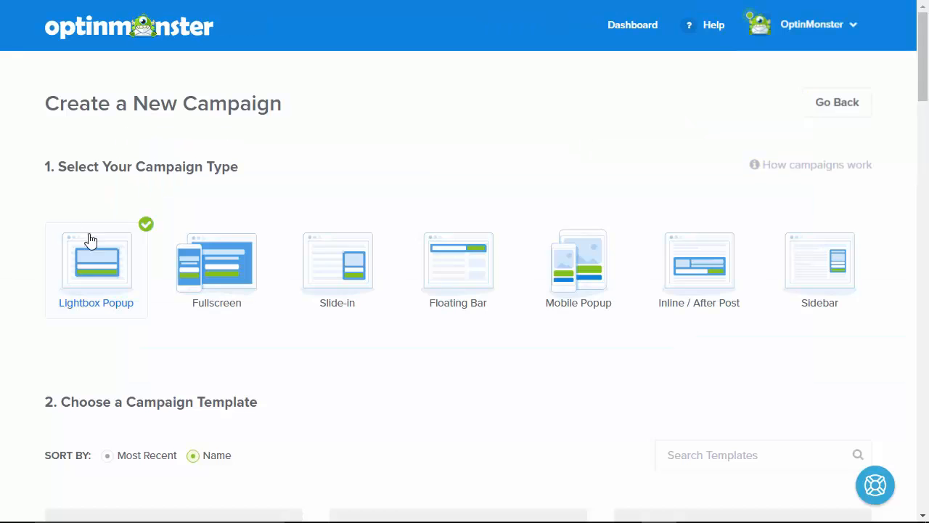
Scroll down the Lightbox Popup page to the template gallery showing Case Study
{"action": "scroll", "coordinate": [32, 269], "scroll_direction": "down", "scroll_amount": 4}
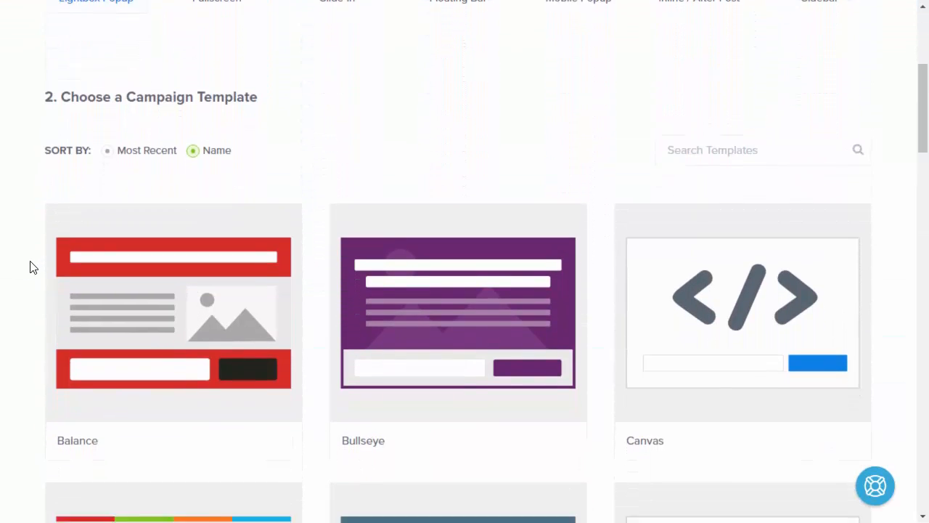
{"action": "scroll", "coordinate": [32, 268], "scroll_direction": "down", "scroll_amount": 3}
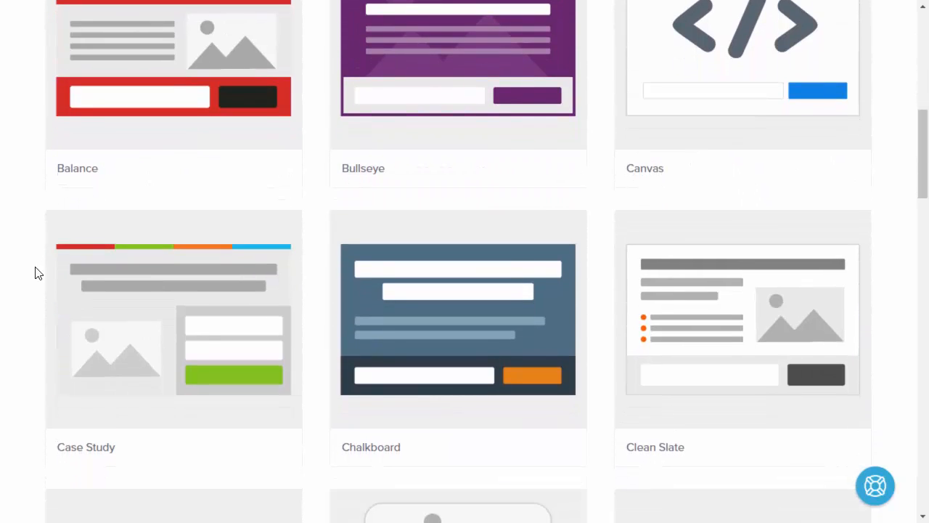
Create a campaign from the Case Study template named 'Lightbox Pop'
{"action": "left_click", "coordinate": [161, 327]}
{"action": "type", "text": "Lightbo"}
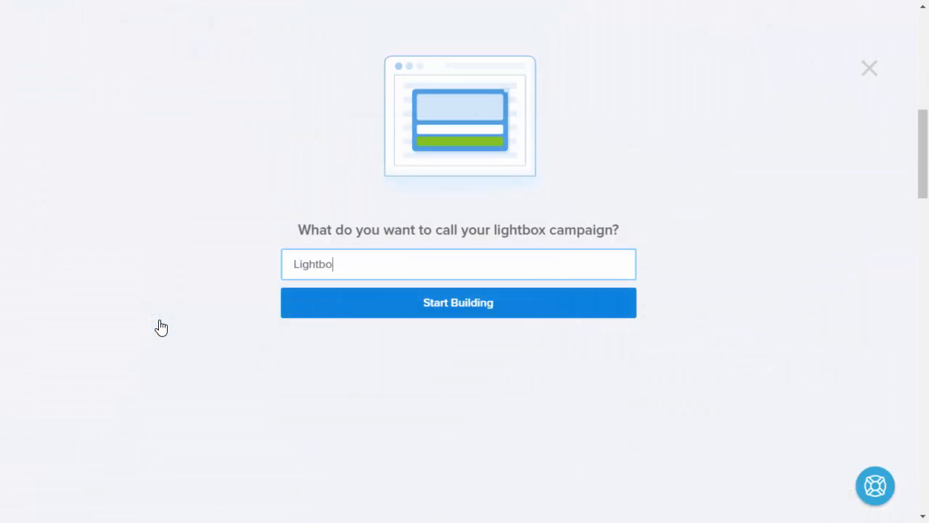
{"action": "type", "text": "x Popup"}
{"action": "left_click", "coordinate": [341, 310]}
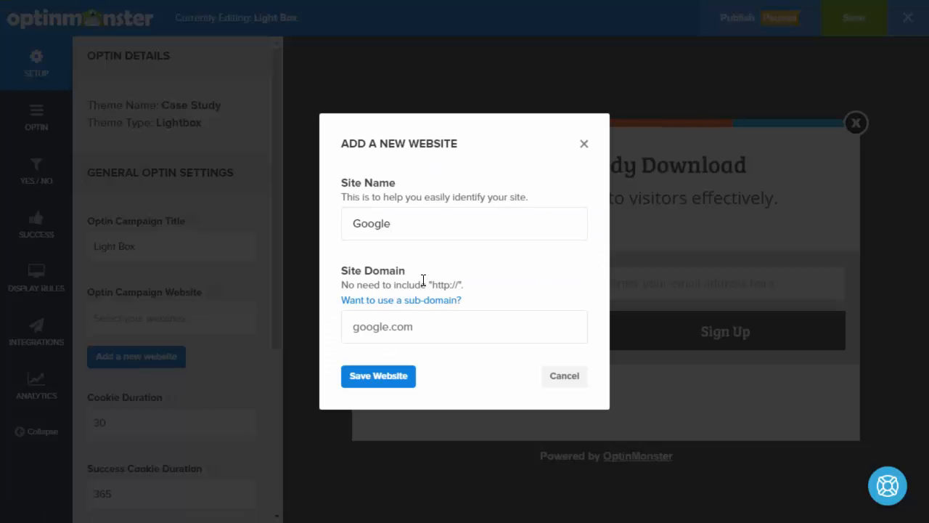
Skip adding a new website and assign WPSite as the campaign's website
{"action": "left_click", "coordinate": [585, 143]}
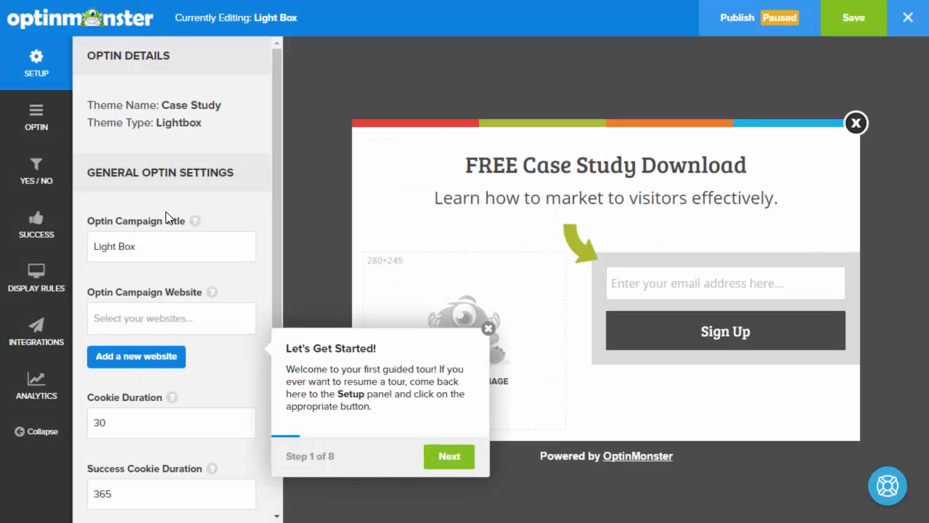
{"action": "left_click", "coordinate": [178, 319]}
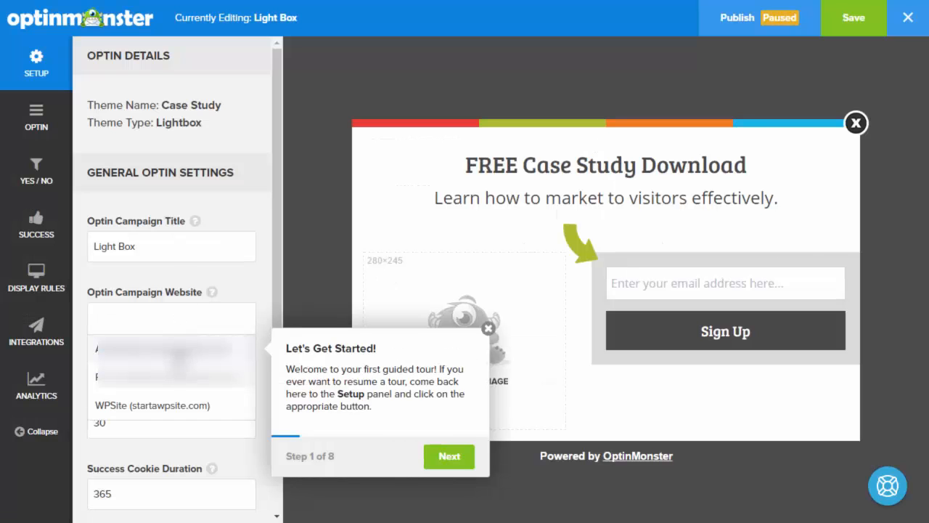
{"action": "left_click", "coordinate": [152, 407]}
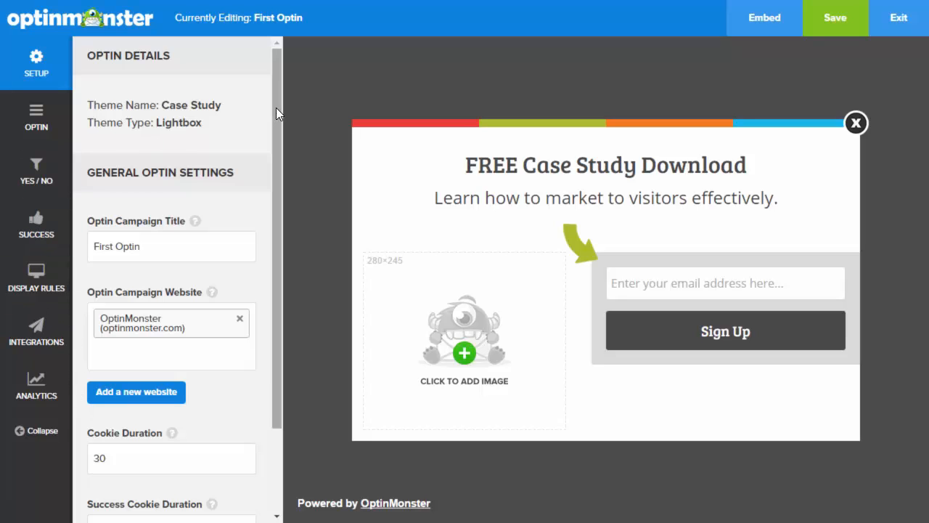
Change the headline from 'FREE' to 'New Case Study Download'
{"action": "left_click", "coordinate": [517, 164]}
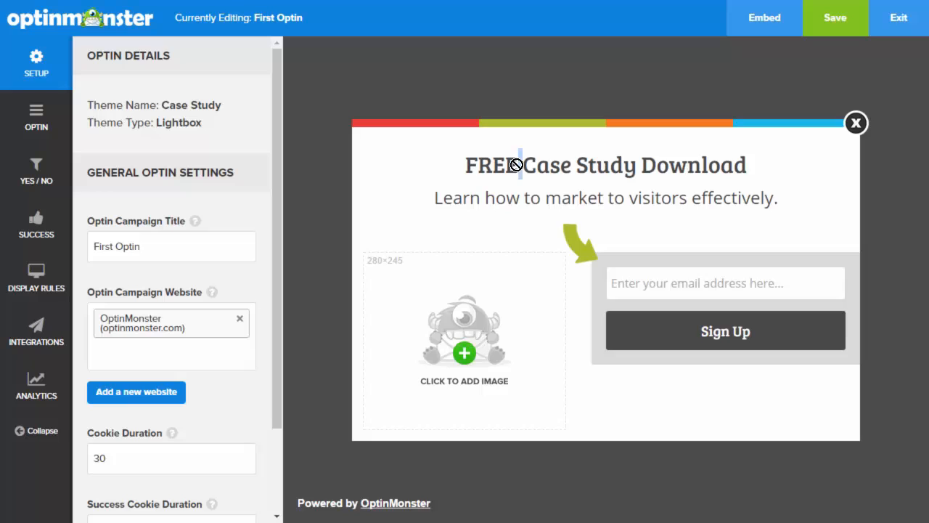
{"action": "key", "text": "BackSpace"}
{"action": "key", "text": "BackSpace"}
{"action": "key", "text": "BackSpace"}
{"action": "key", "text": "BackSpace"}
{"action": "key", "text": "BackSpace"}
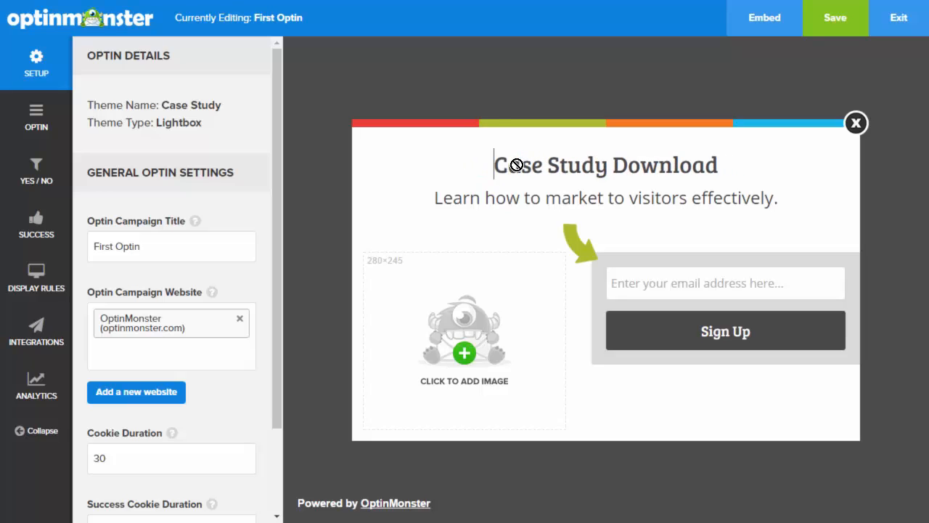
{"action": "type", "text": "New"}
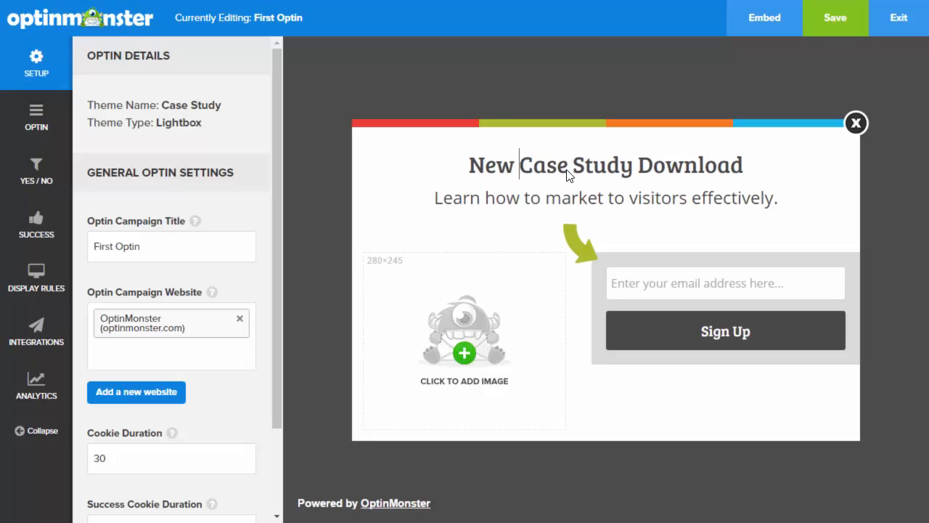
Check the headline's font families without changing them, then bring up the email field settings
{"action": "left_click", "coordinate": [568, 171]}
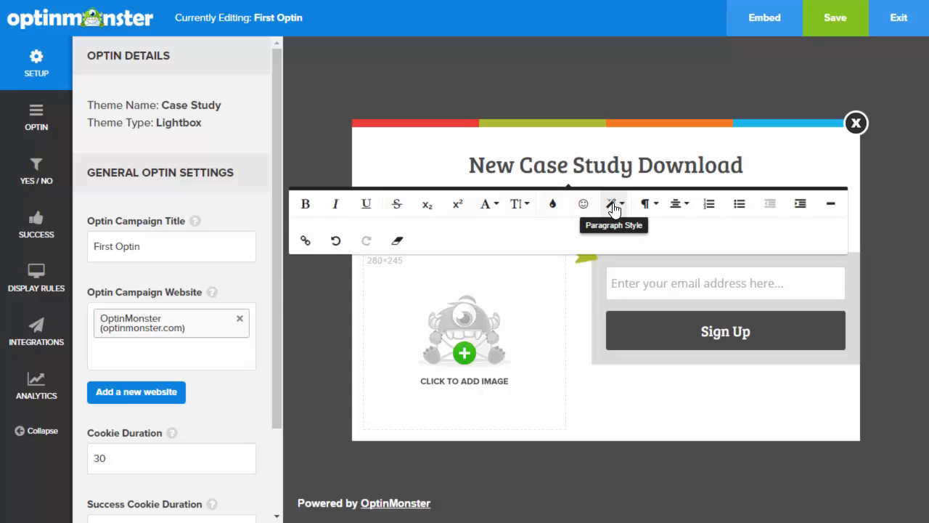
{"action": "left_click", "coordinate": [498, 208]}
{"action": "left_click", "coordinate": [498, 208]}
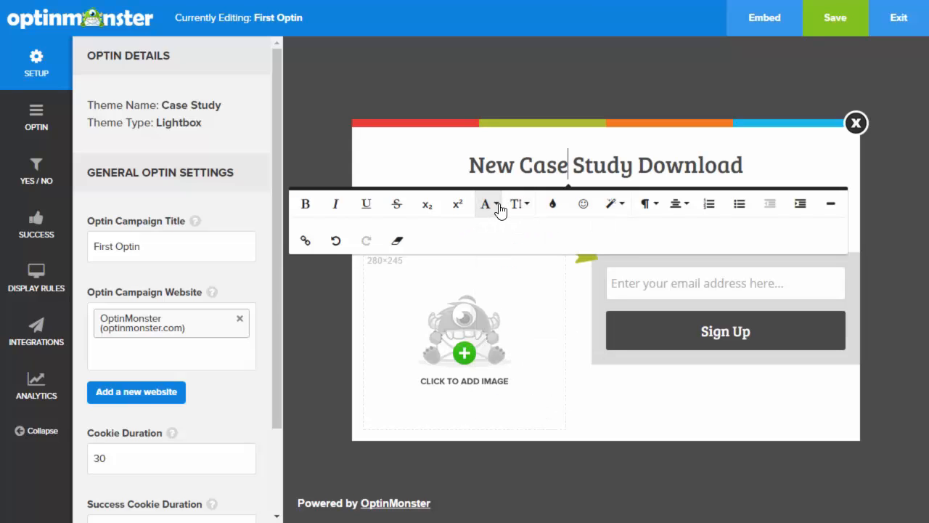
{"action": "left_click", "coordinate": [621, 283]}
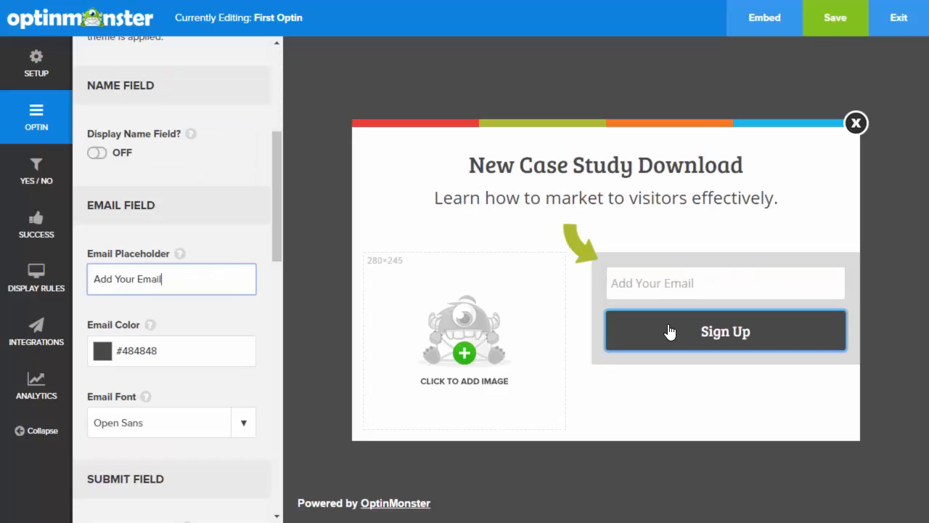
{"action": "left_click", "coordinate": [493, 331]}
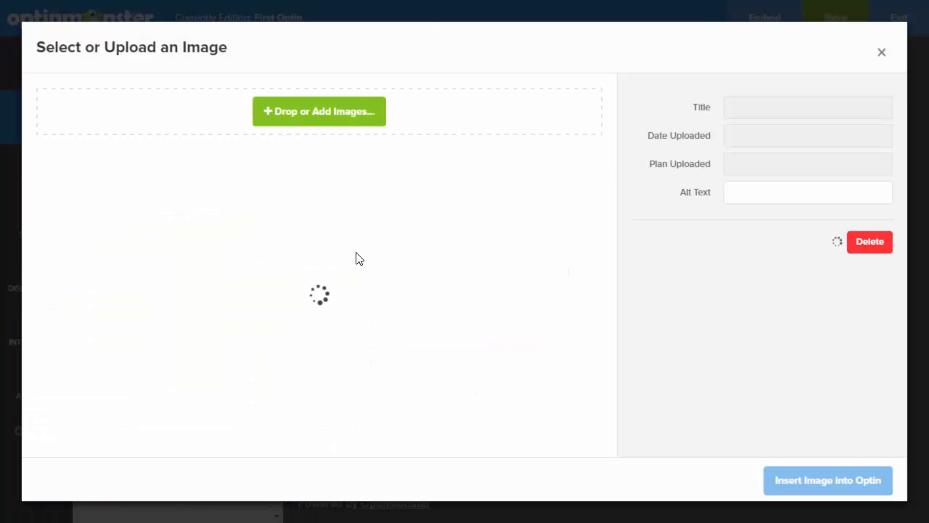
{"action": "left_click", "coordinate": [402, 213]}
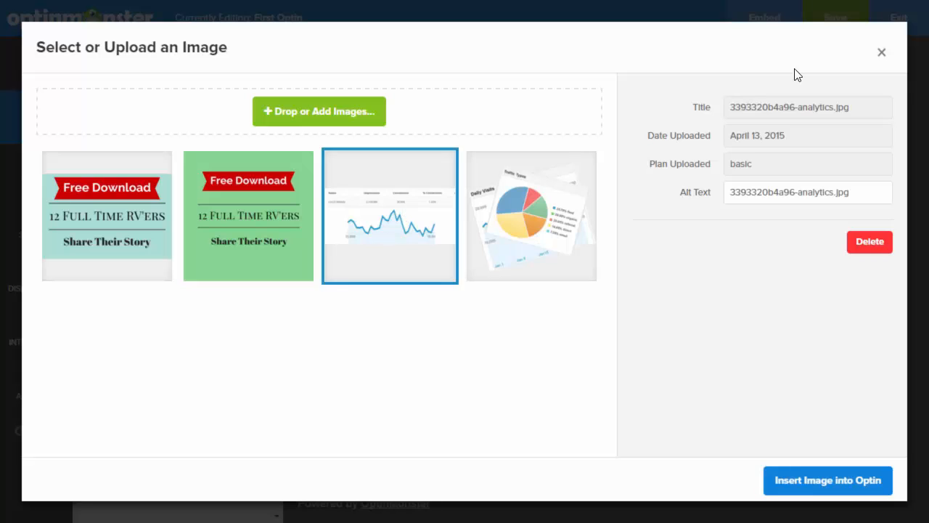
{"action": "left_click", "coordinate": [882, 55]}
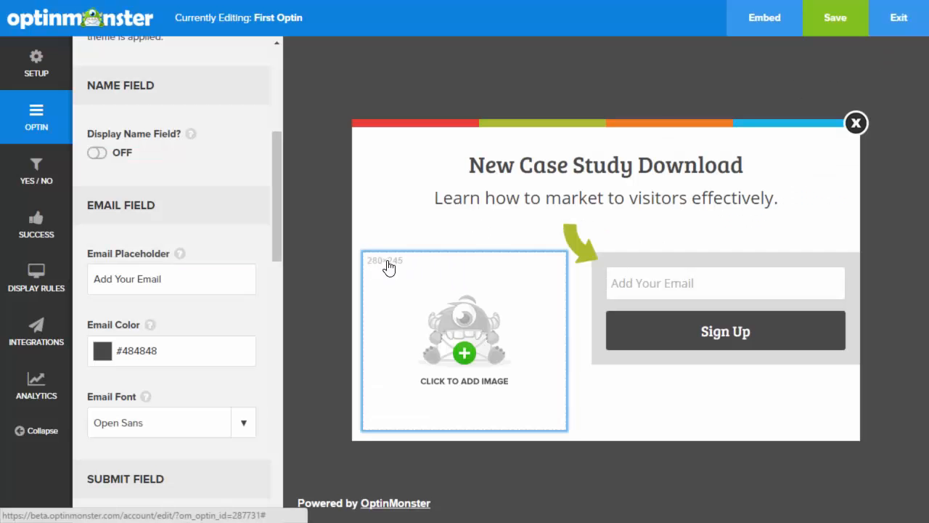
Replace the Sign Up button text with 'Let's Go'
{"action": "left_click", "coordinate": [656, 295]}
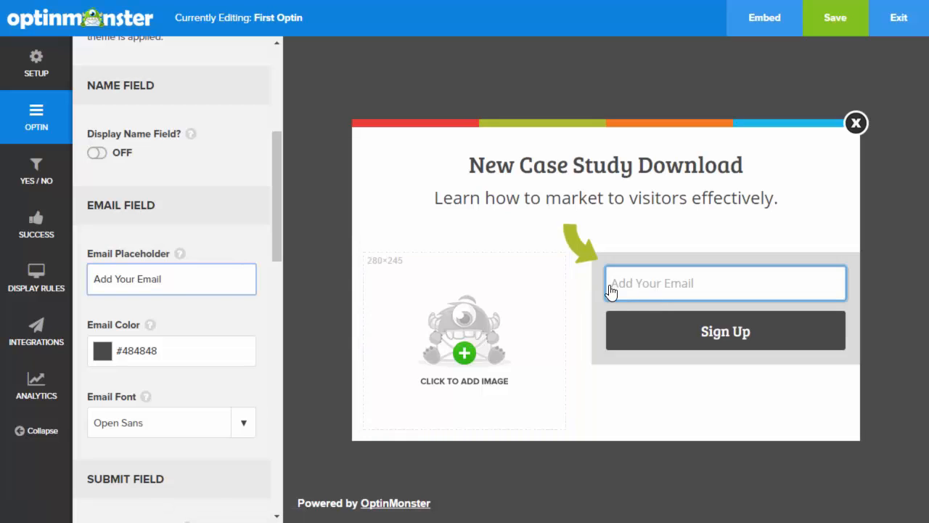
{"action": "left_click_drag", "start_coordinate": [162, 279], "coordinate": [90, 274]}
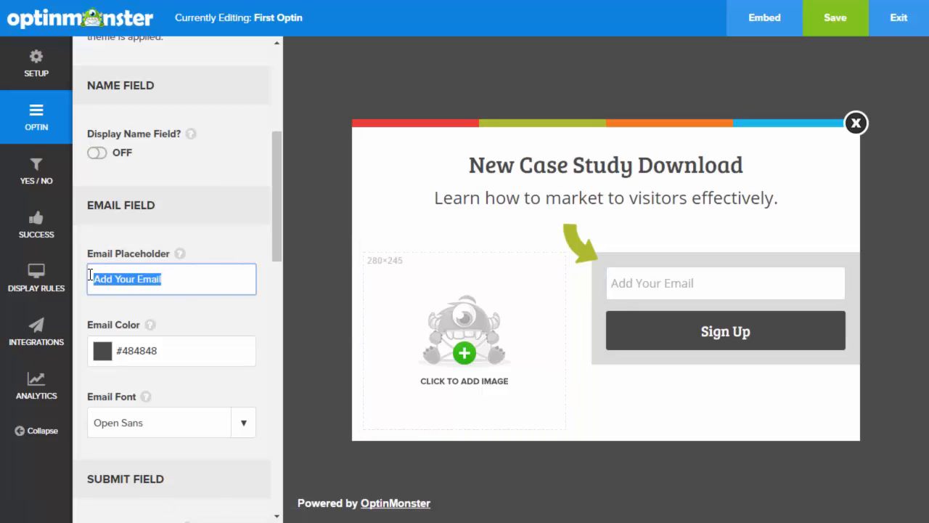
{"action": "left_click", "coordinate": [698, 335]}
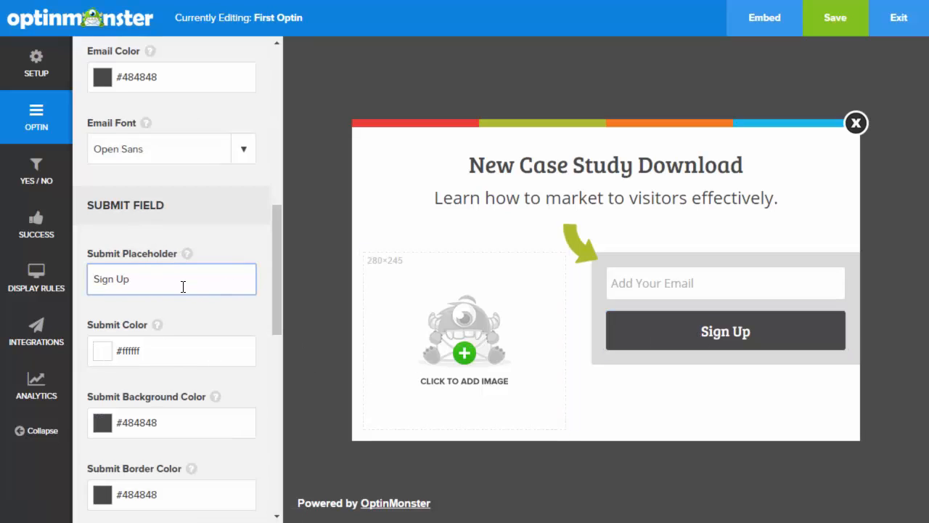
{"action": "left_click_drag", "start_coordinate": [137, 283], "coordinate": [89, 282]}
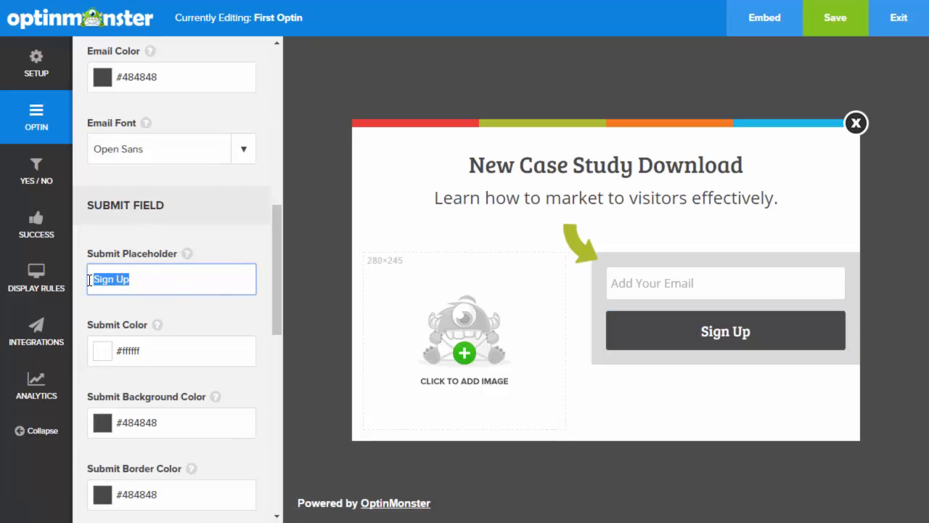
{"action": "type", "text": "Let's Go"}
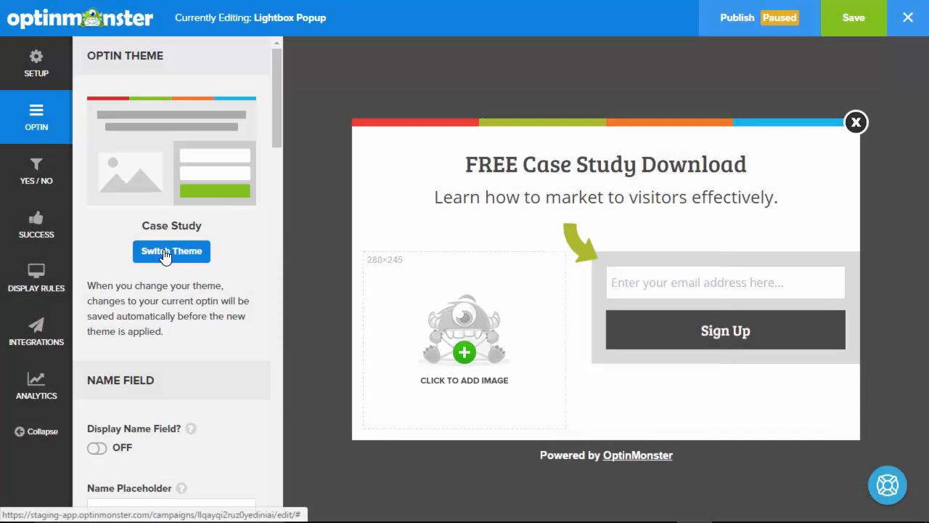
Browse the alternative popup themes, then close the gallery keeping Case Study
{"action": "left_click", "coordinate": [166, 252]}
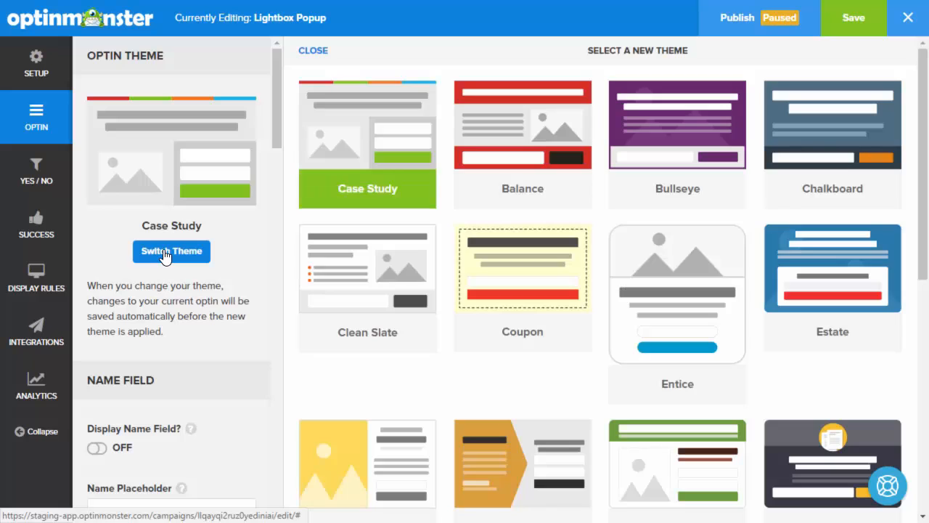
{"action": "scroll", "coordinate": [445, 196], "scroll_direction": "down", "scroll_amount": 3}
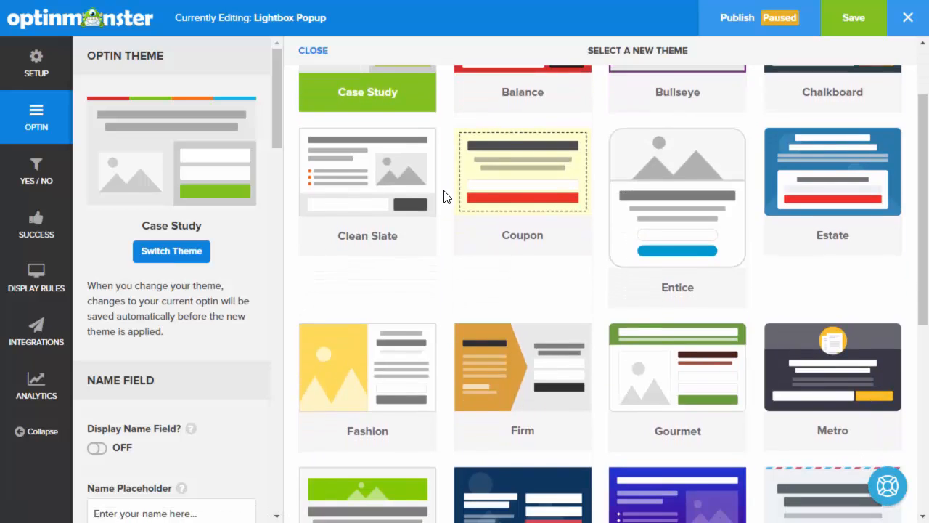
{"action": "scroll", "coordinate": [444, 196], "scroll_direction": "down", "scroll_amount": 3}
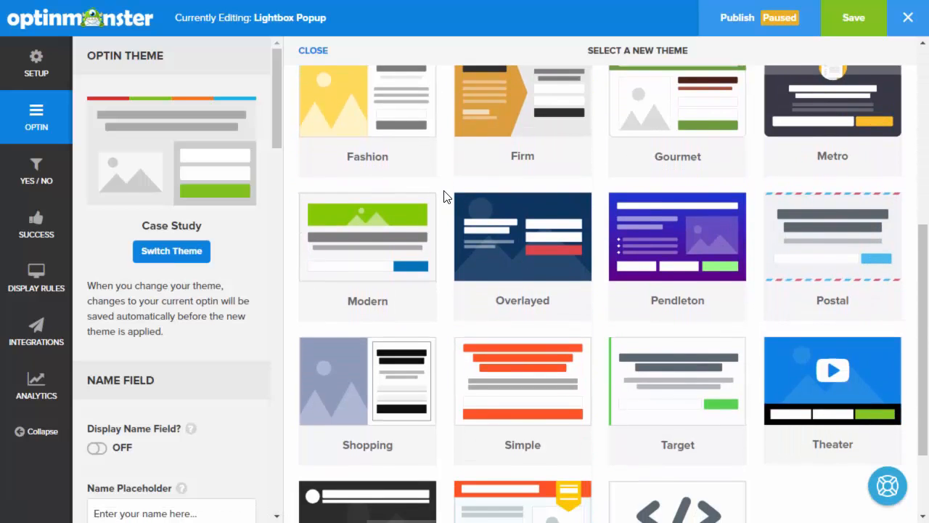
{"action": "scroll", "coordinate": [444, 196], "scroll_direction": "down", "scroll_amount": 1}
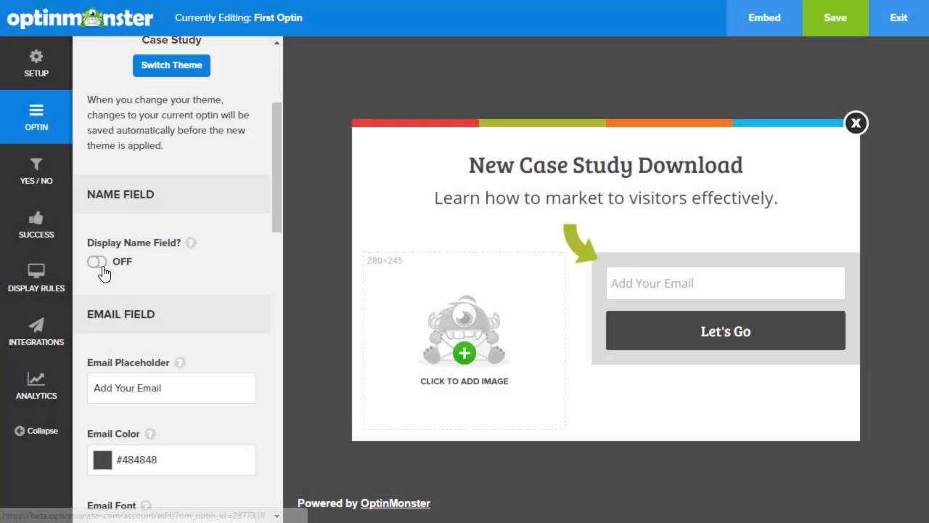
{"action": "left_click", "coordinate": [99, 263]}
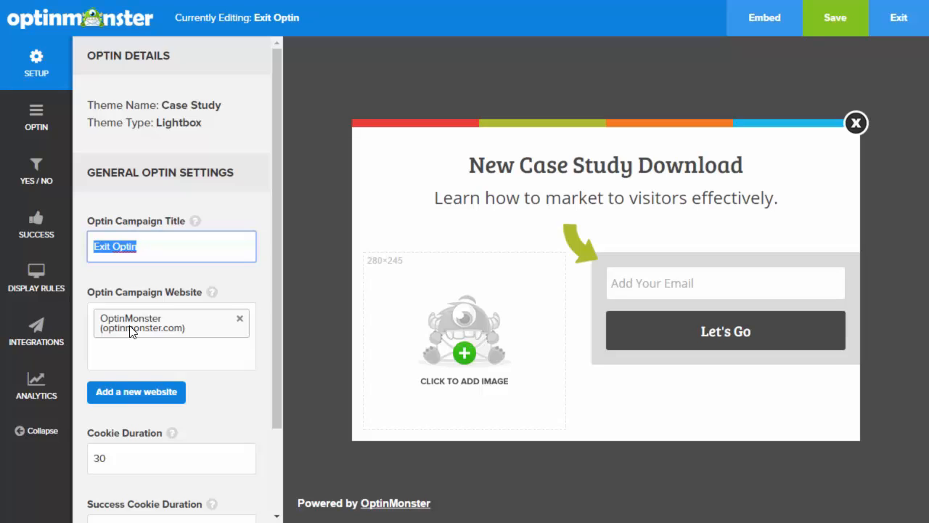
Scroll through the Setup panel, then switch to the Optin design settings
{"action": "scroll", "coordinate": [276, 435], "scroll_direction": "down", "scroll_amount": 2}
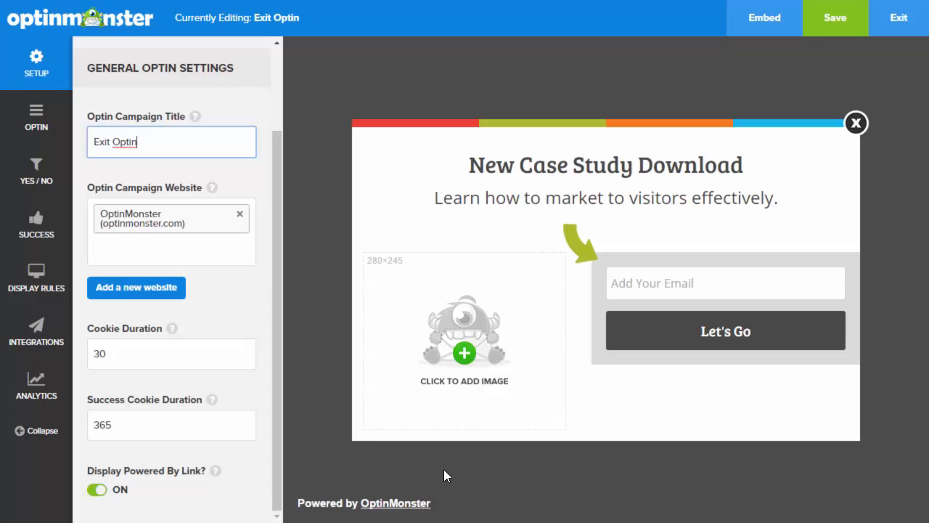
{"action": "left_click", "coordinate": [43, 122]}
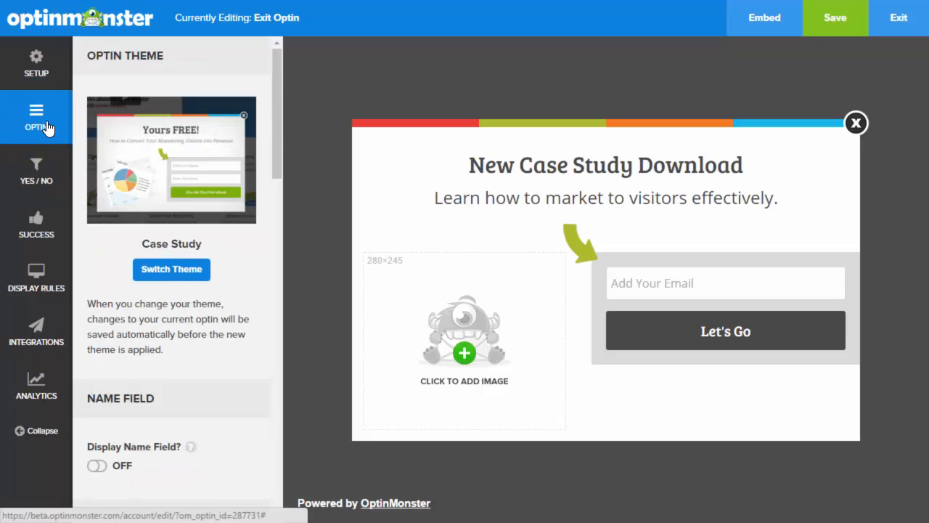
Set the display effect to Rubber Band after briefly trying Bounce
{"action": "left_click_drag", "start_coordinate": [275, 108], "coordinate": [280, 399]}
{"action": "left_click", "coordinate": [241, 312]}
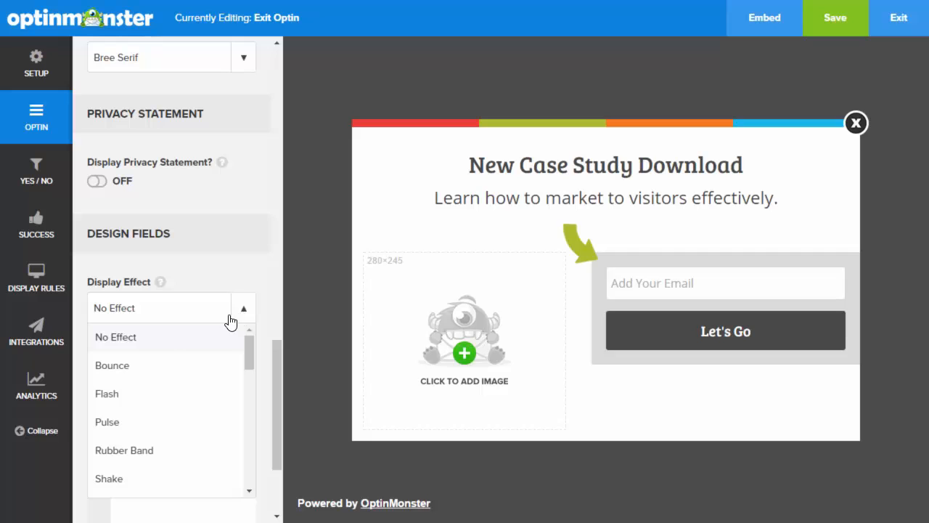
{"action": "left_click", "coordinate": [121, 369]}
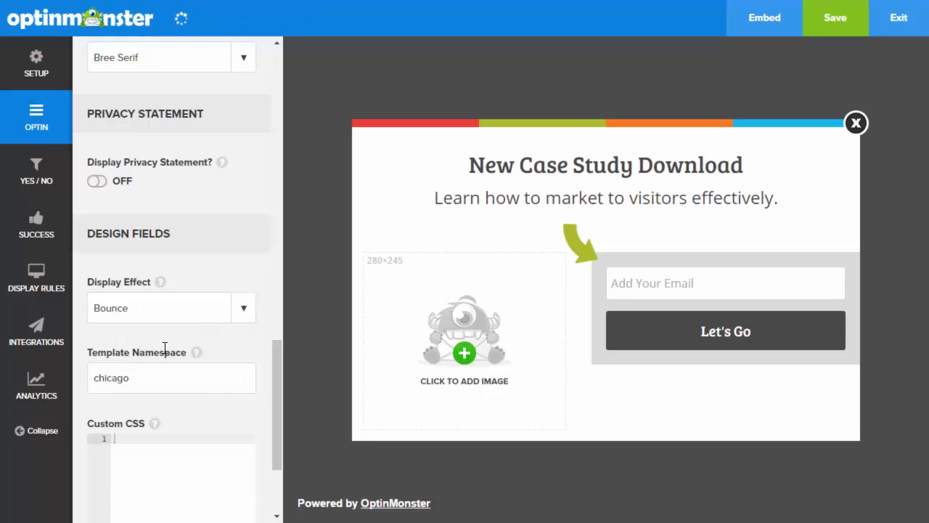
{"action": "left_click", "coordinate": [243, 311]}
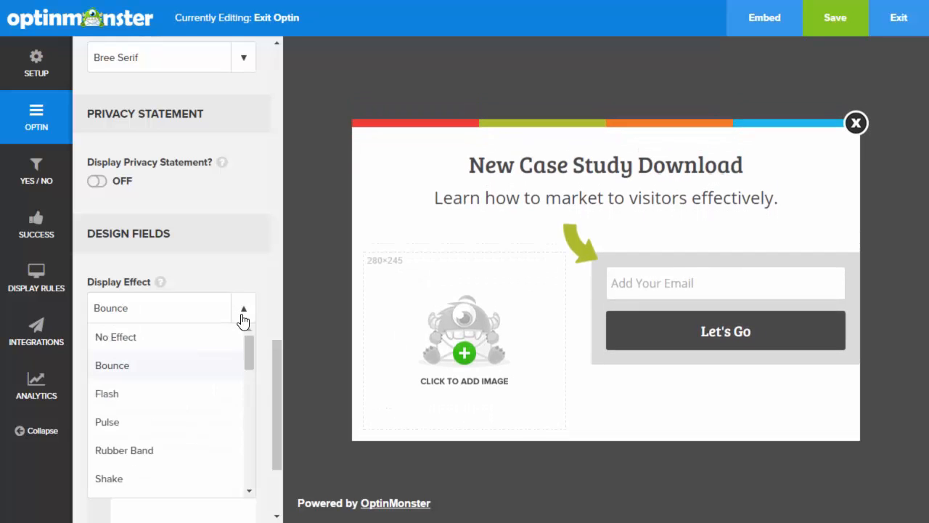
{"action": "left_click", "coordinate": [176, 452]}
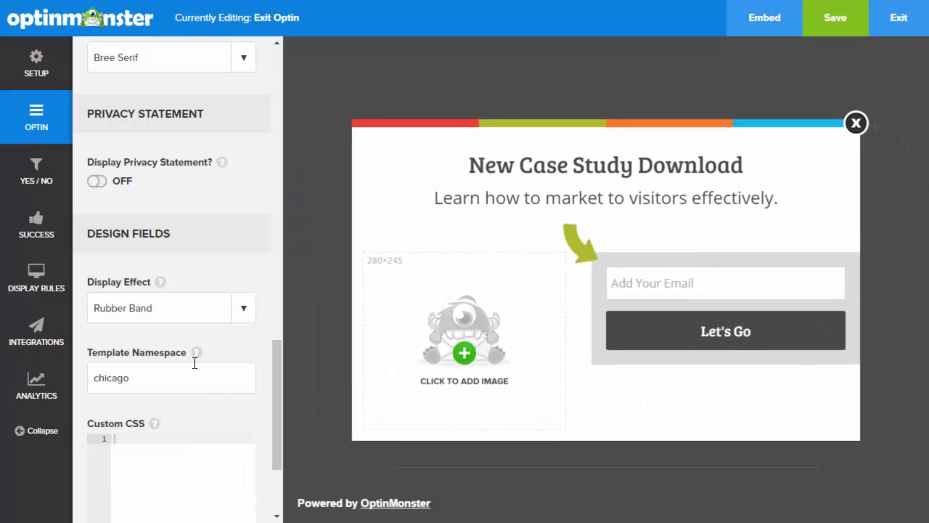
{"action": "left_click", "coordinate": [41, 180]}
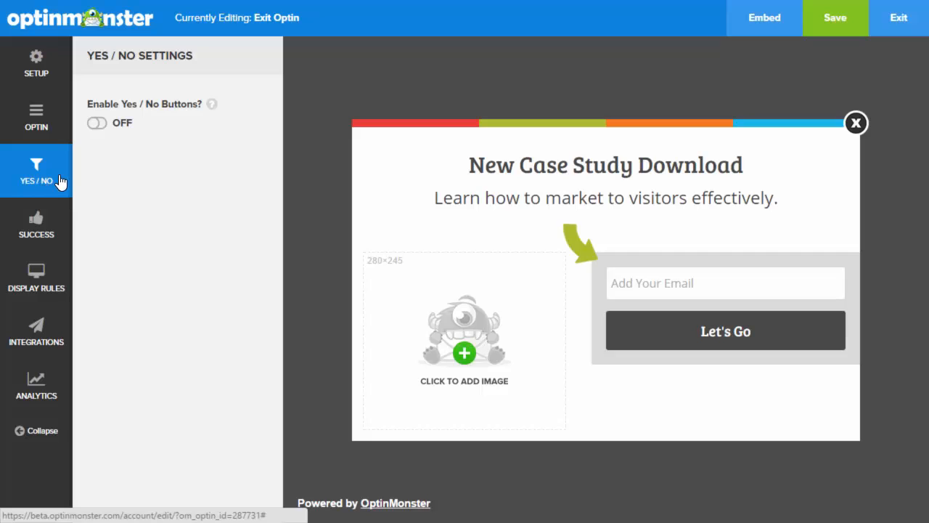
Enable Yes / No buttons on the popup and browse the Yes / No themes
{"action": "left_click", "coordinate": [96, 124]}
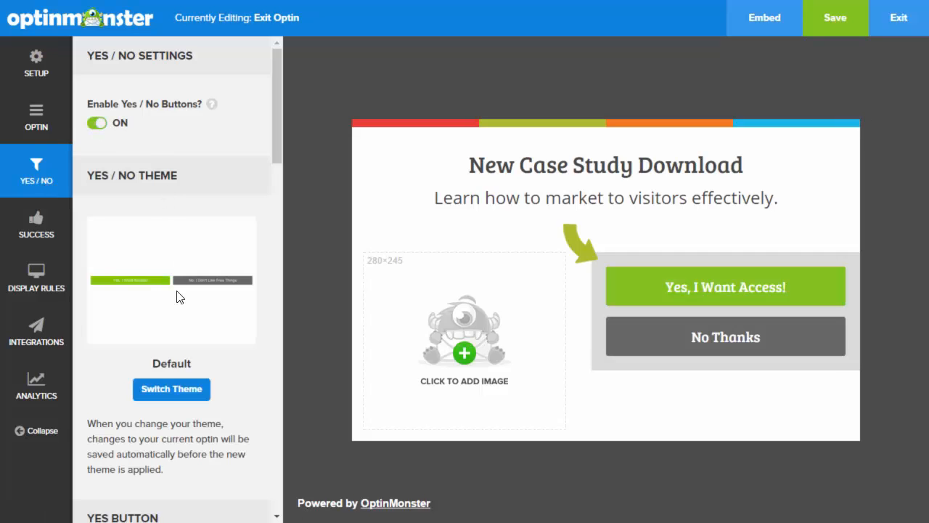
{"action": "left_click", "coordinate": [174, 393]}
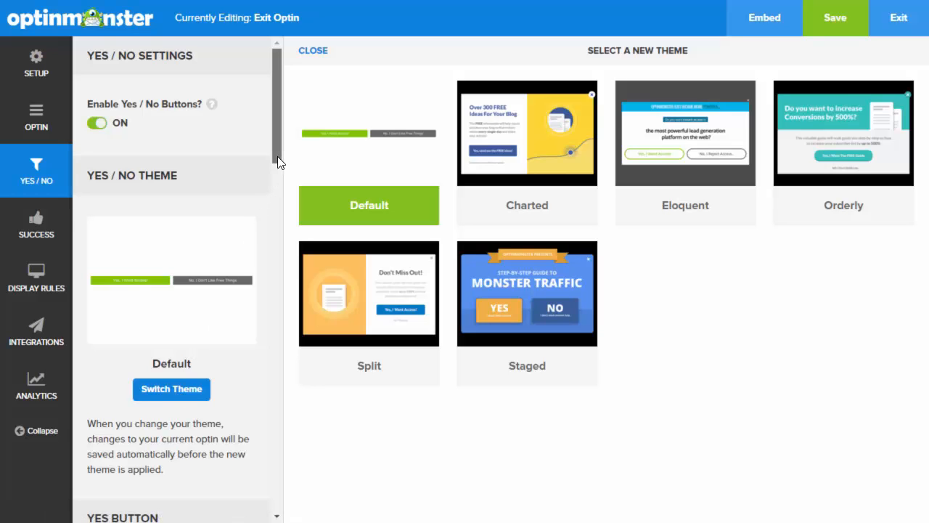
{"action": "left_click_drag", "start_coordinate": [277, 156], "coordinate": [271, 261]}
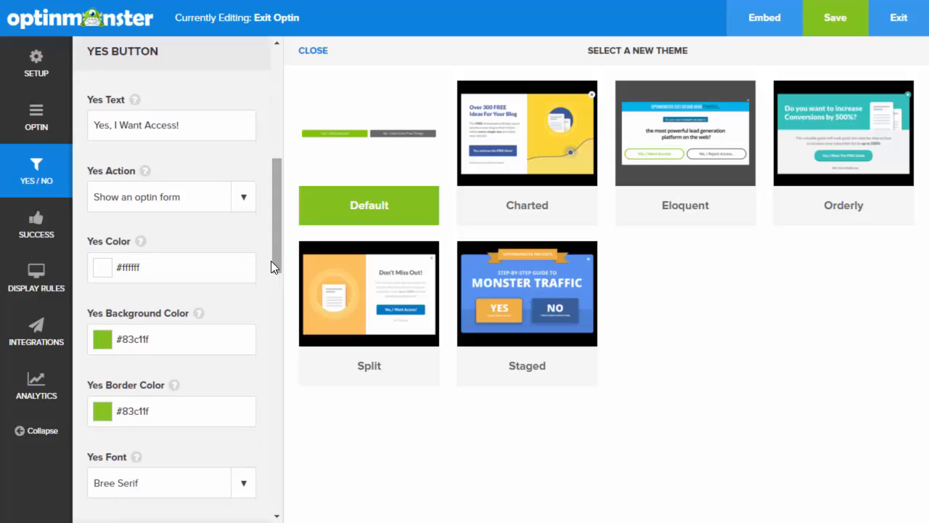
Review the Yes action choices and keep 'Close the optin' as the No action
{"action": "left_click", "coordinate": [245, 203]}
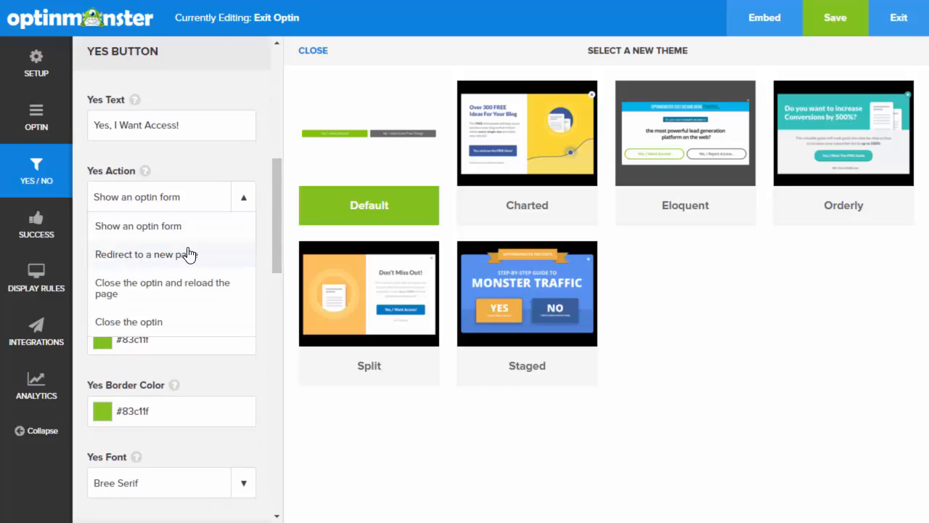
{"action": "left_click_drag", "start_coordinate": [275, 240], "coordinate": [281, 341]}
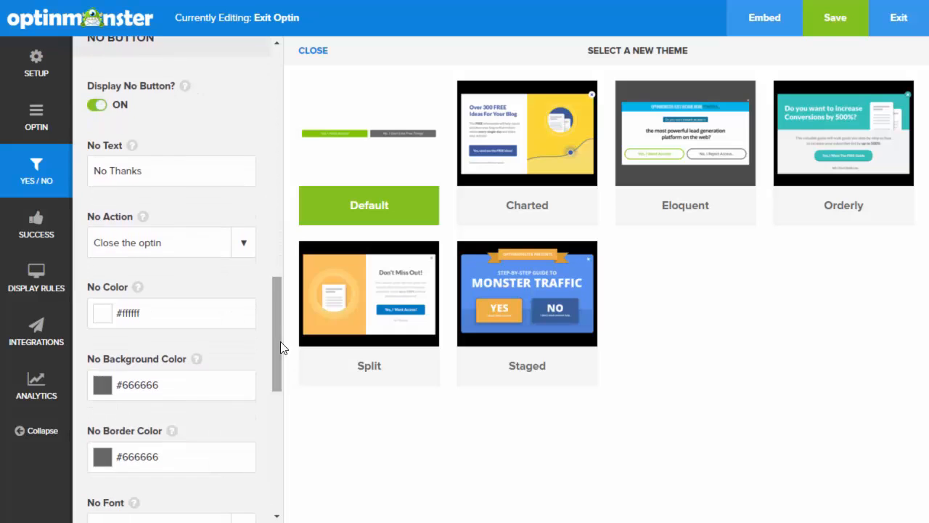
{"action": "left_click", "coordinate": [245, 243]}
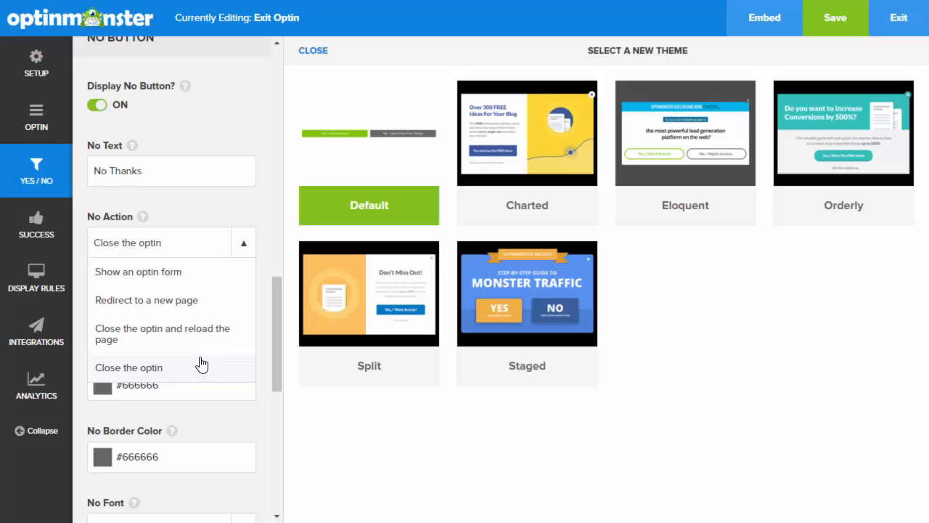
{"action": "left_click", "coordinate": [161, 367]}
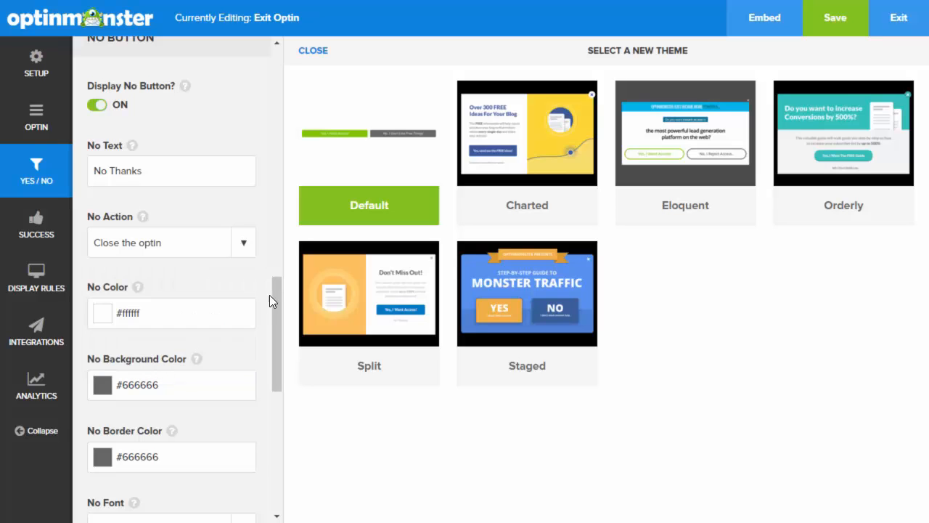
{"action": "left_click_drag", "start_coordinate": [273, 298], "coordinate": [302, 75]}
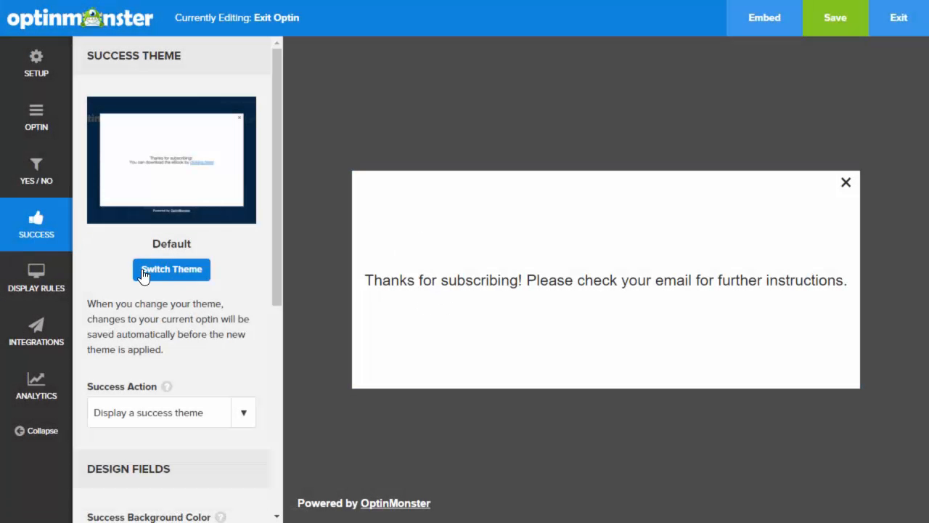
Browse the success message themes and review the Success Action choices
{"action": "left_click", "coordinate": [154, 269]}
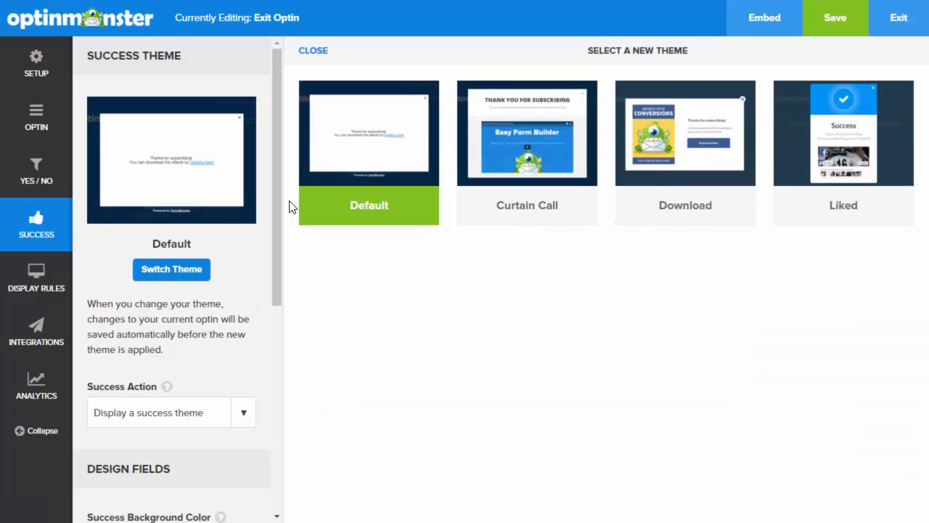
{"action": "left_click_drag", "start_coordinate": [280, 201], "coordinate": [290, 319]}
{"action": "left_click", "coordinate": [245, 198]}
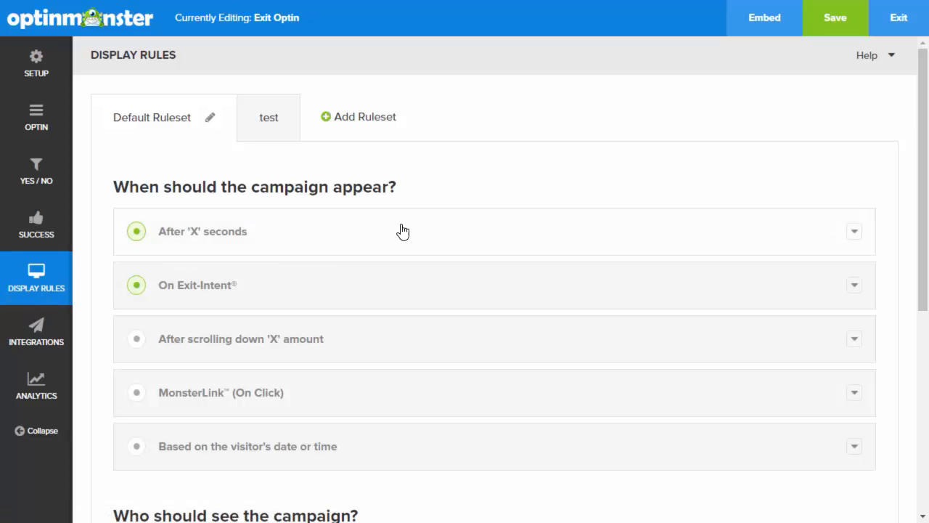
Add an 'is no more than 60 seconds' condition to After 'X' seconds, then expand On Exit-Intent
{"action": "left_click", "coordinate": [852, 234]}
{"action": "scroll", "coordinate": [628, 238], "scroll_direction": "down", "scroll_amount": 2}
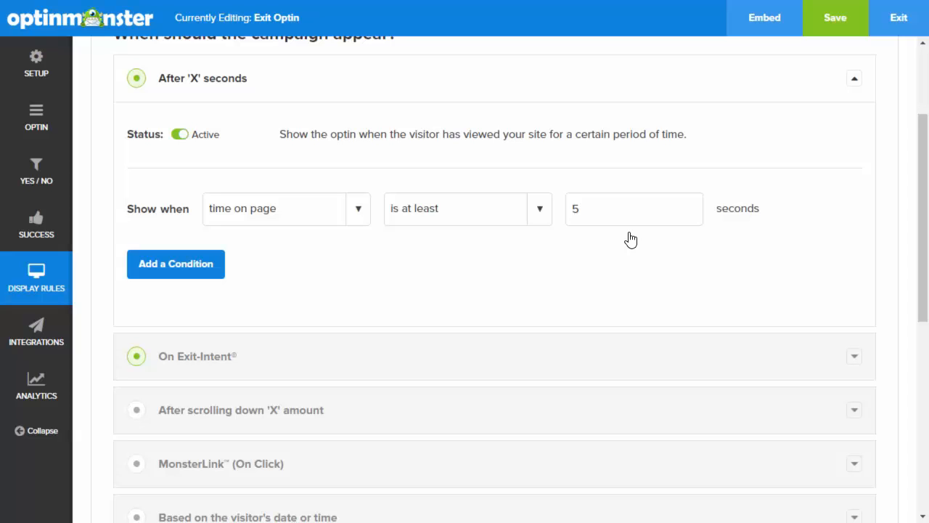
{"action": "scroll", "coordinate": [628, 239], "scroll_direction": "down", "scroll_amount": 1}
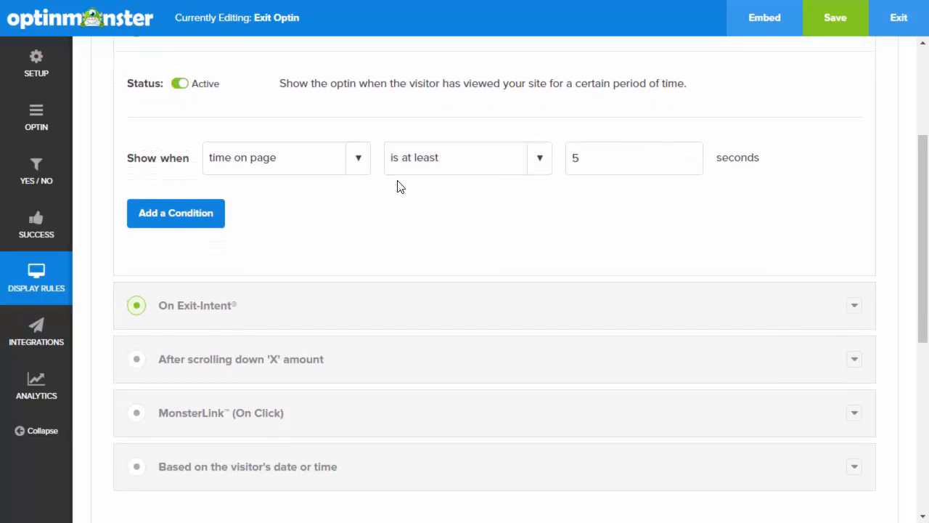
{"action": "left_click", "coordinate": [194, 219]}
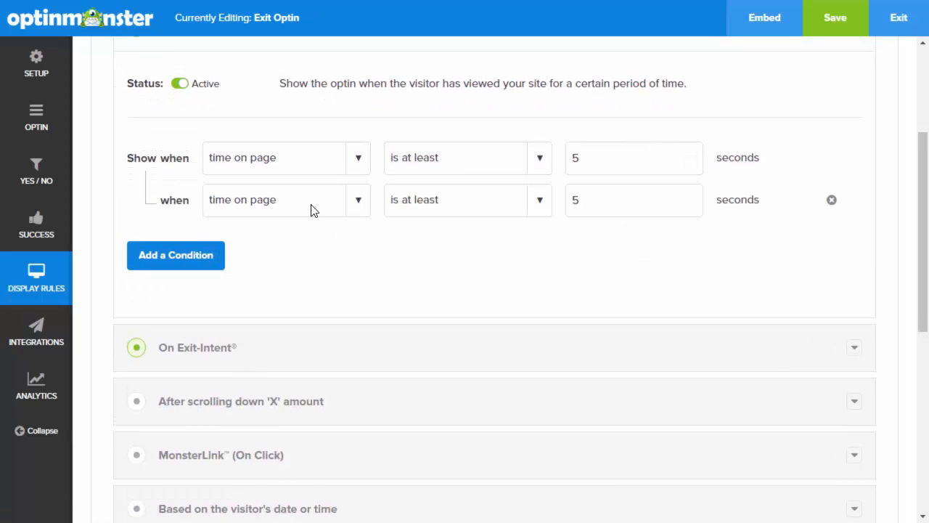
{"action": "left_click", "coordinate": [538, 205]}
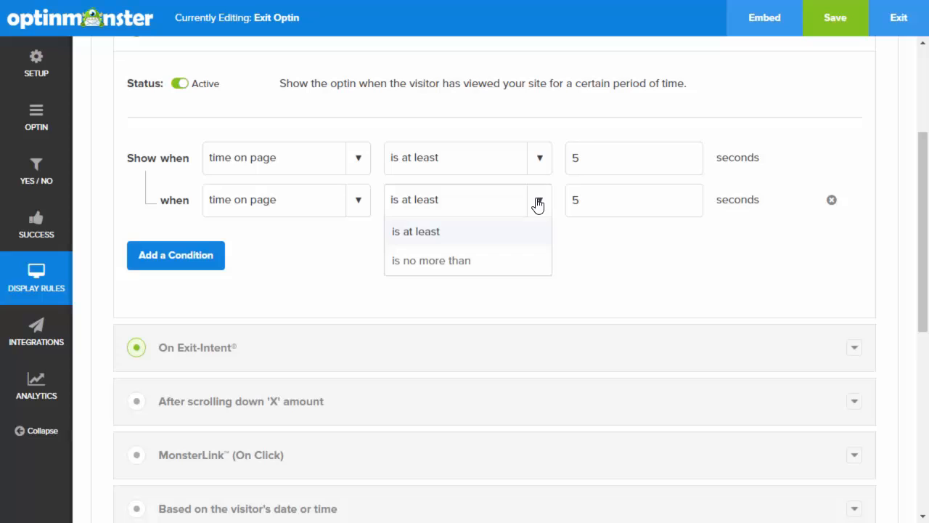
{"action": "left_click", "coordinate": [454, 262]}
{"action": "left_click_drag", "start_coordinate": [588, 201], "coordinate": [556, 201]}
{"action": "type", "text": "60"}
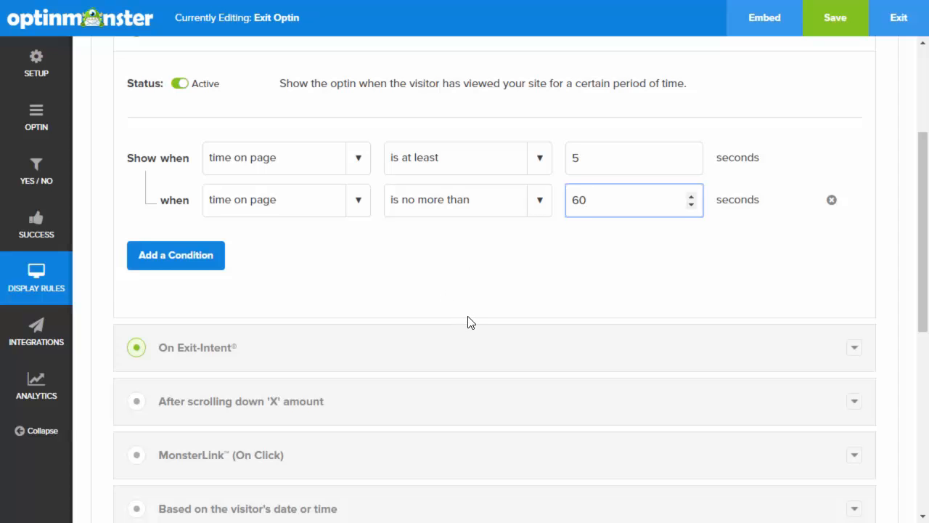
{"action": "scroll", "coordinate": [468, 321], "scroll_direction": "down", "scroll_amount": 3}
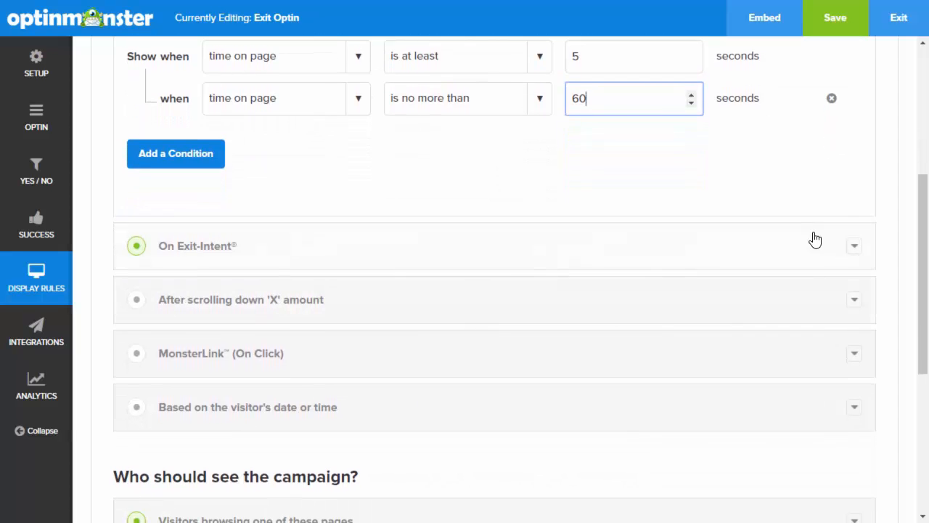
{"action": "left_click", "coordinate": [854, 246]}
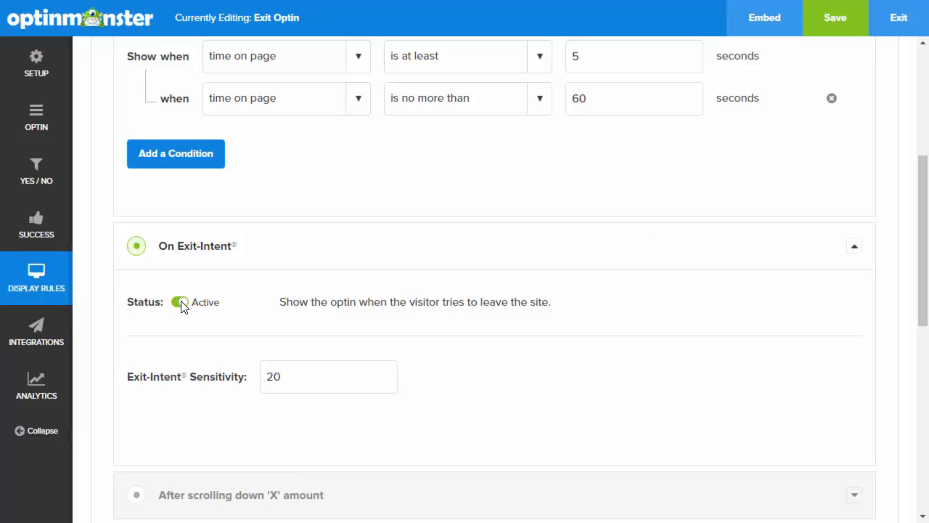
Change the 'After scrolling down' trigger amount from 50 to 60 percent
{"action": "scroll", "coordinate": [330, 363], "scroll_direction": "down", "scroll_amount": 2}
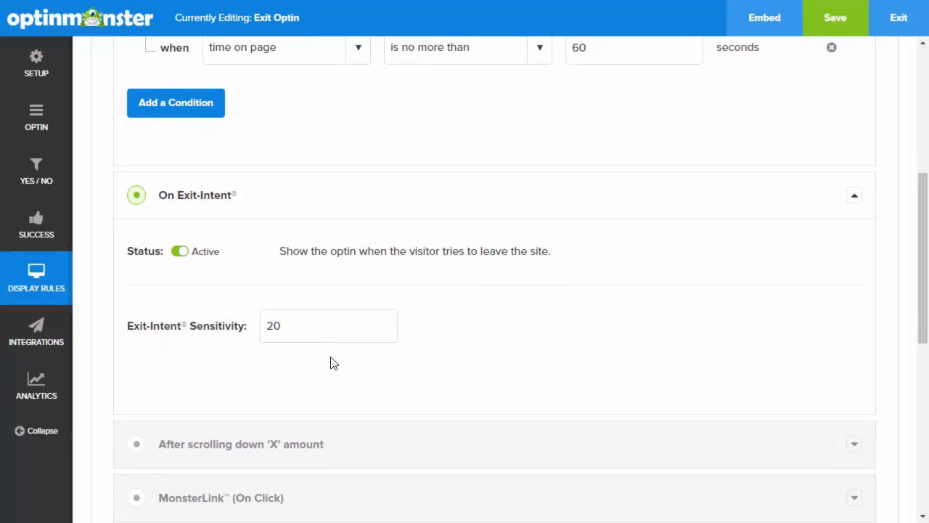
{"action": "left_click", "coordinate": [291, 299]}
{"action": "left_click_drag", "start_coordinate": [291, 298], "coordinate": [257, 304]}
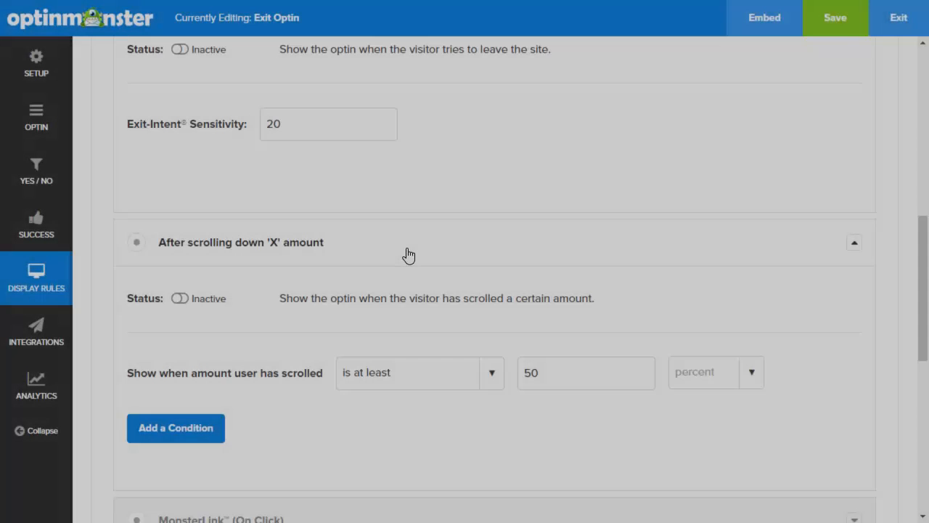
{"action": "scroll", "coordinate": [407, 255], "scroll_direction": "down", "scroll_amount": 2}
{"action": "scroll", "coordinate": [407, 255], "scroll_direction": "down", "scroll_amount": 2}
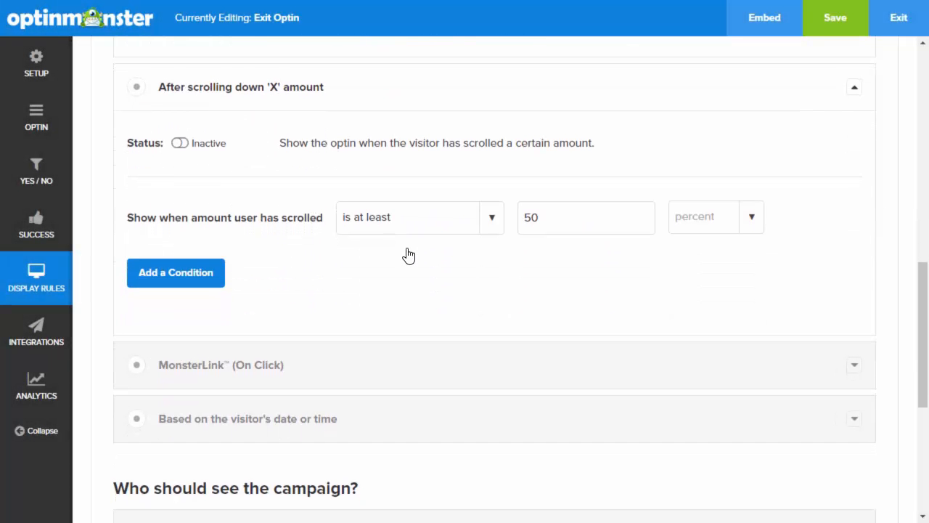
{"action": "left_click_drag", "start_coordinate": [564, 217], "coordinate": [516, 221]}
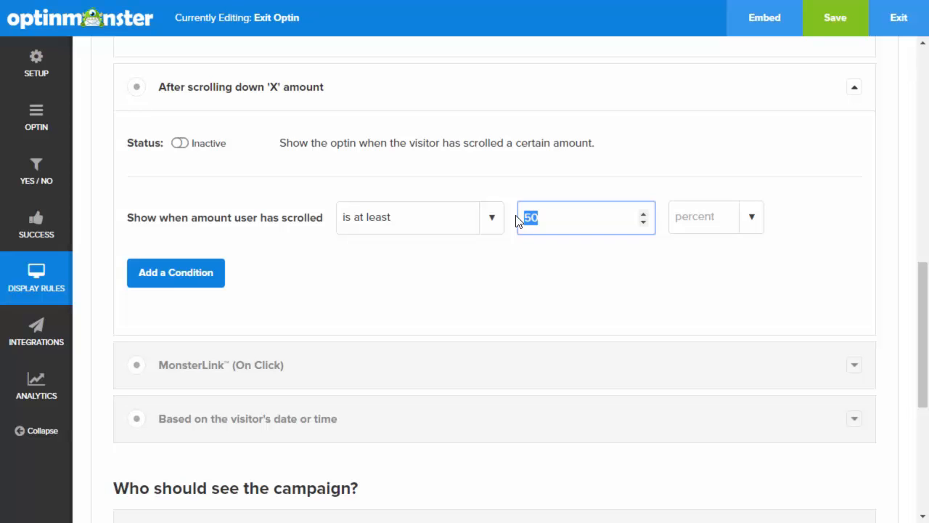
{"action": "type", "text": "60"}
Switch the MonsterLink (On Click) rule's status to Active
{"action": "left_click_drag", "start_coordinate": [920, 341], "coordinate": [922, 379]}
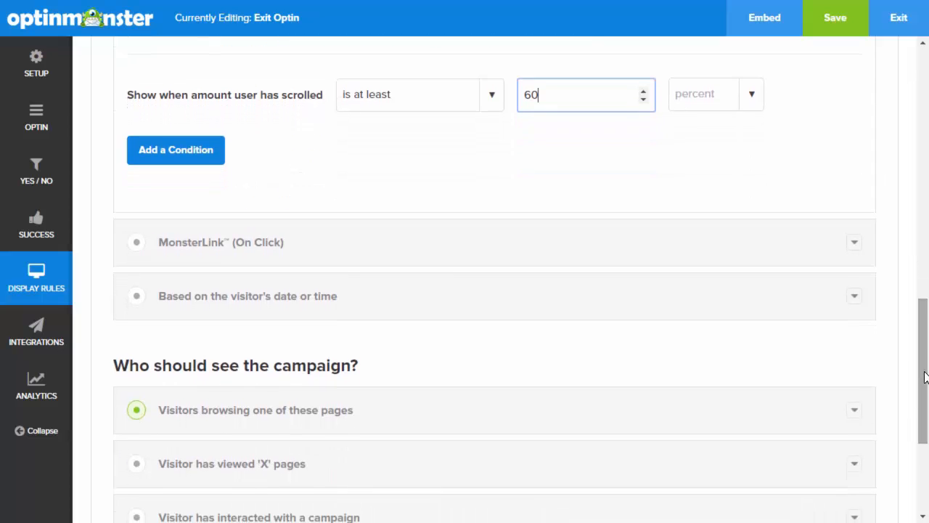
{"action": "left_click", "coordinate": [856, 247]}
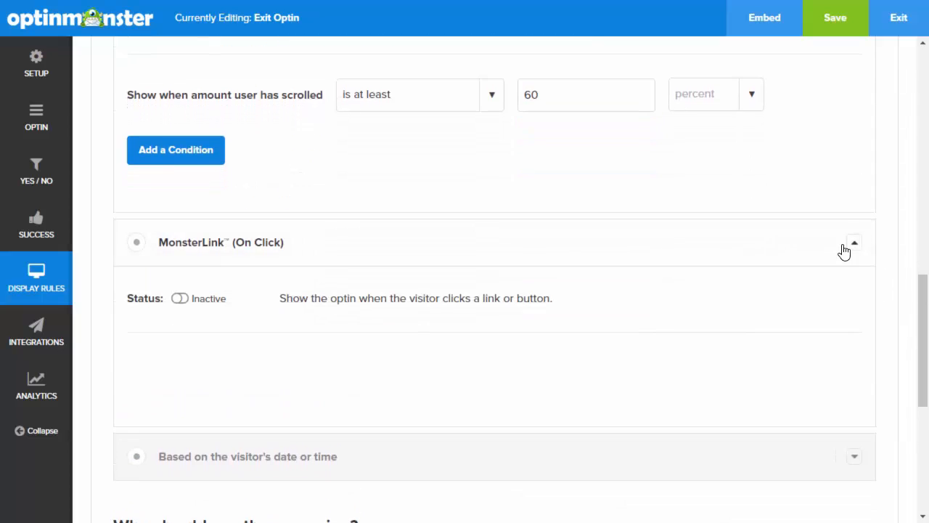
{"action": "left_click", "coordinate": [179, 301]}
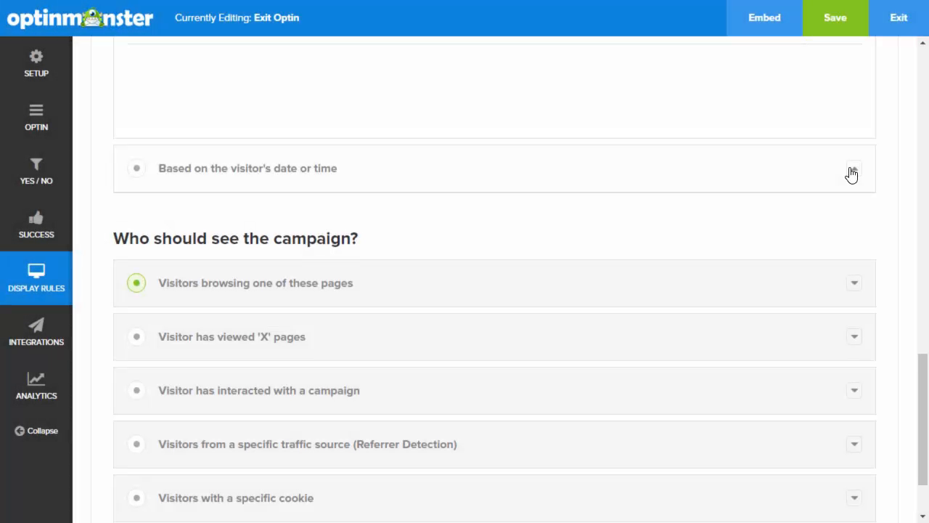
Set the date-or-time rule to 'the current month of year' on or before December
{"action": "left_click", "coordinate": [850, 172]}
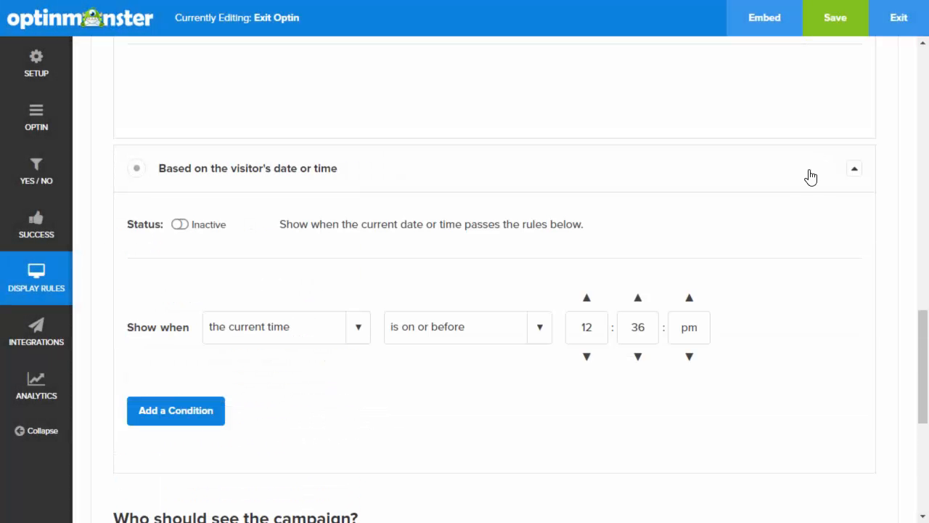
{"action": "left_click", "coordinate": [359, 297]}
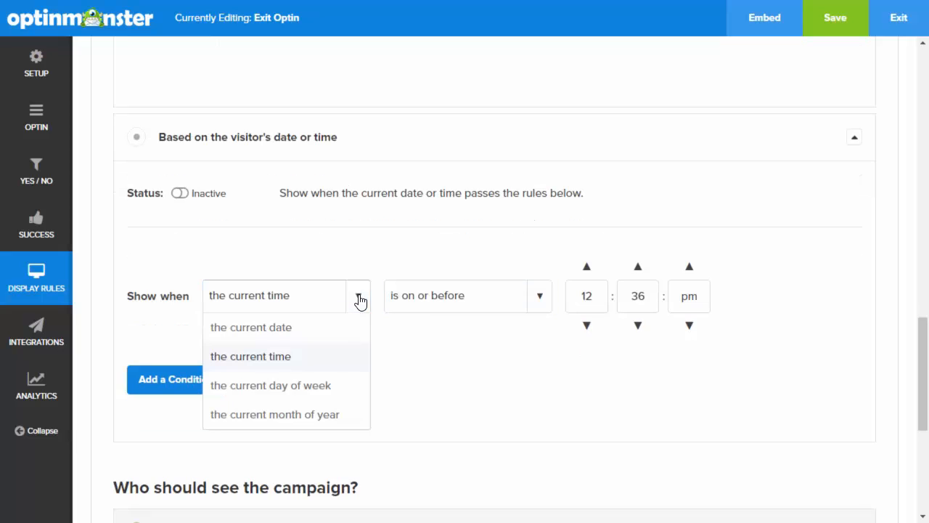
{"action": "left_click", "coordinate": [321, 418]}
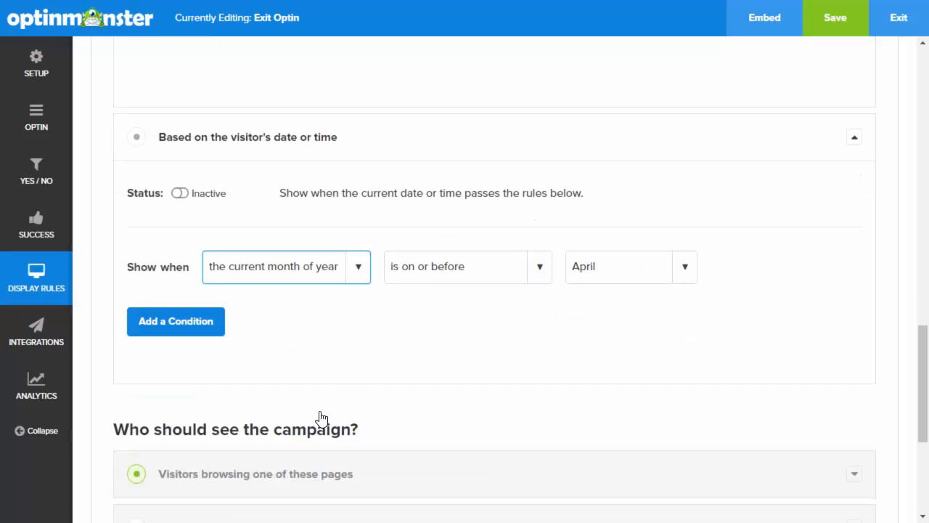
{"action": "left_click", "coordinate": [675, 267]}
{"action": "left_click_drag", "start_coordinate": [692, 312], "coordinate": [691, 389]}
{"action": "left_click", "coordinate": [600, 412]}
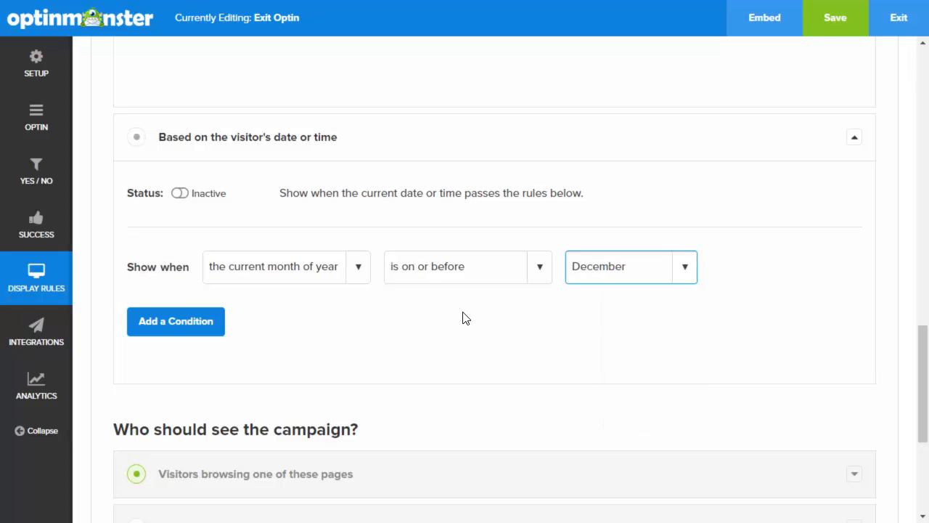
{"action": "scroll", "coordinate": [465, 317], "scroll_direction": "down", "scroll_amount": 1}
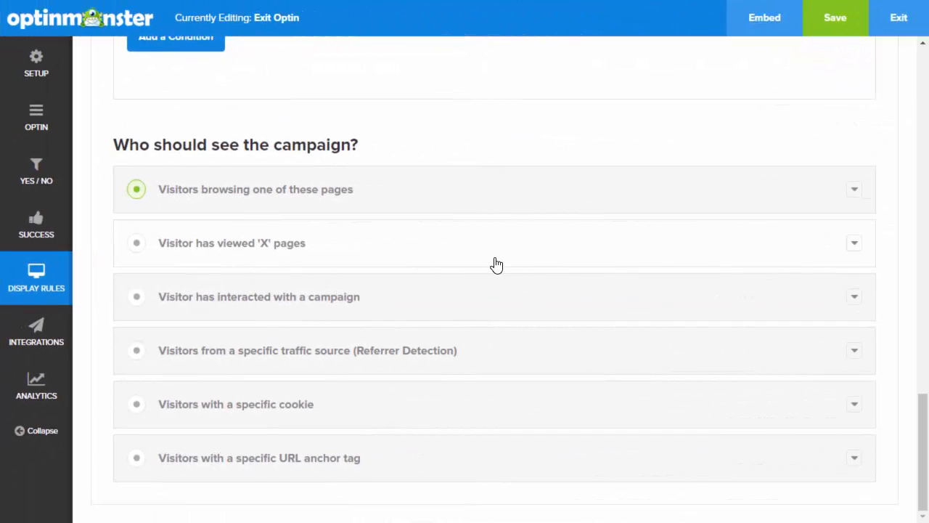
Set the page-browsing rule to URL path exactly matches 'pet-beds', then expand the viewed-pages rule
{"action": "left_click", "coordinate": [855, 190]}
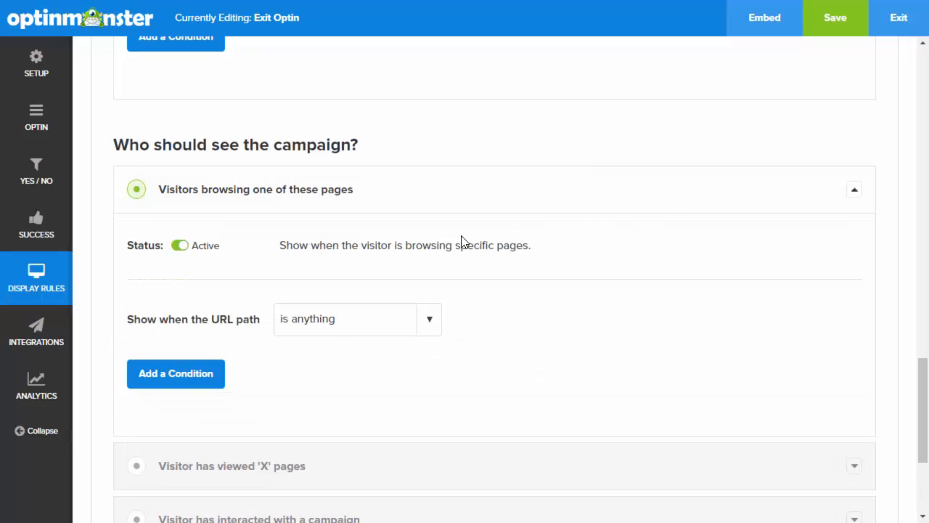
{"action": "left_click", "coordinate": [429, 322]}
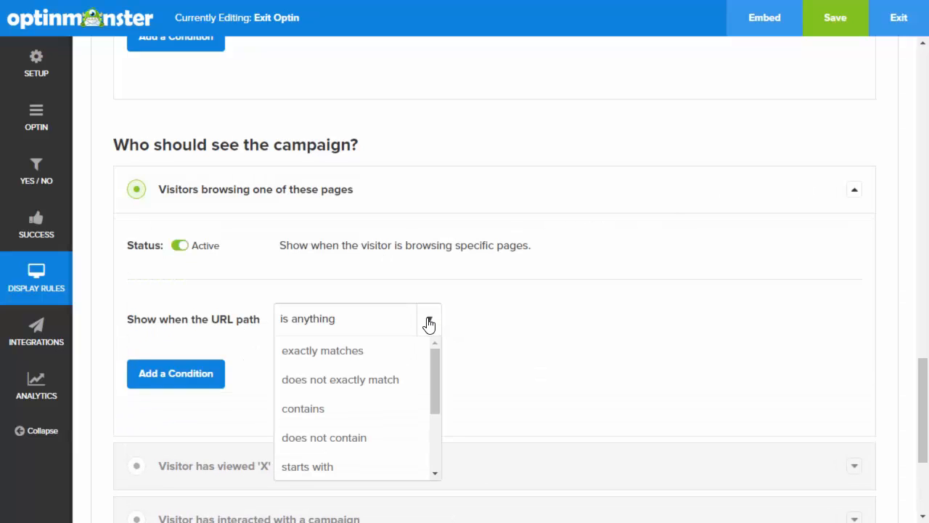
{"action": "left_click", "coordinate": [370, 353]}
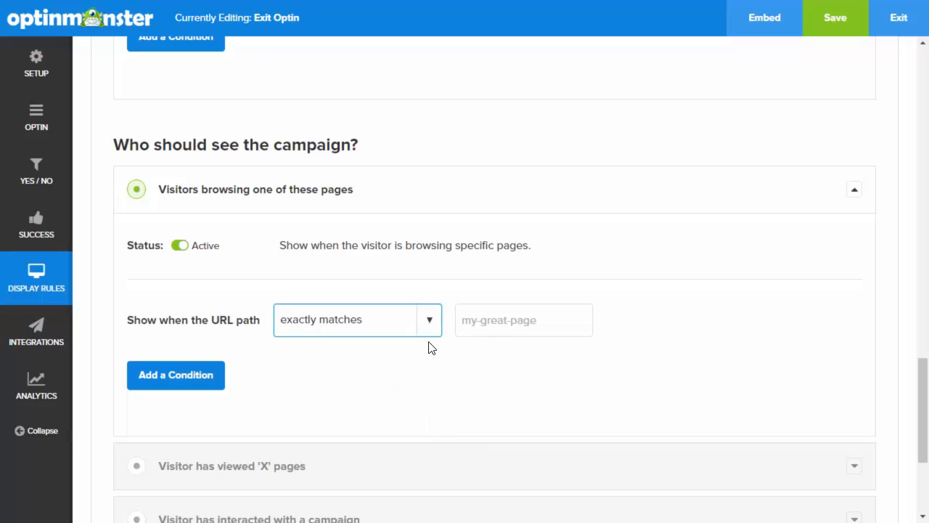
{"action": "left_click", "coordinate": [471, 324]}
{"action": "type", "text": "pr"}
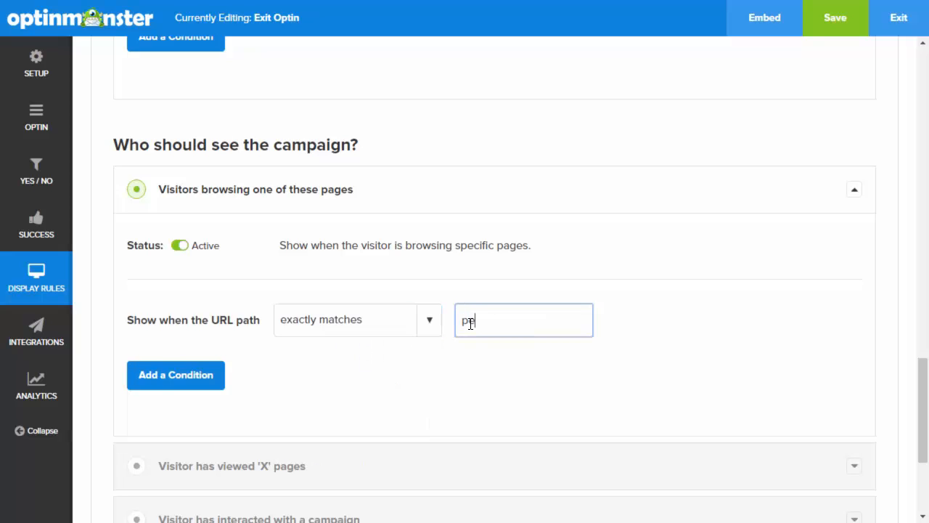
{"action": "type", "text": "t-beds"}
{"action": "scroll", "coordinate": [488, 363], "scroll_direction": "down", "scroll_amount": 1}
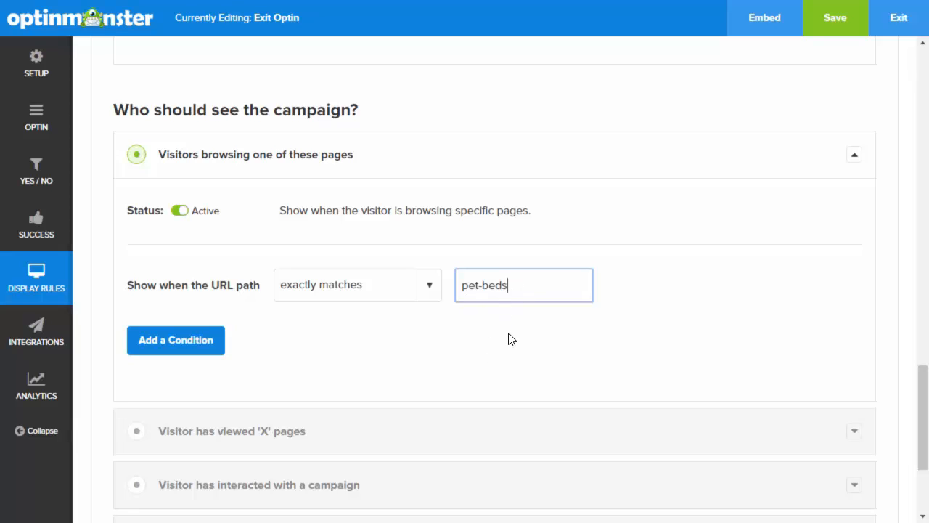
{"action": "scroll", "coordinate": [508, 338], "scroll_direction": "down", "scroll_amount": 5}
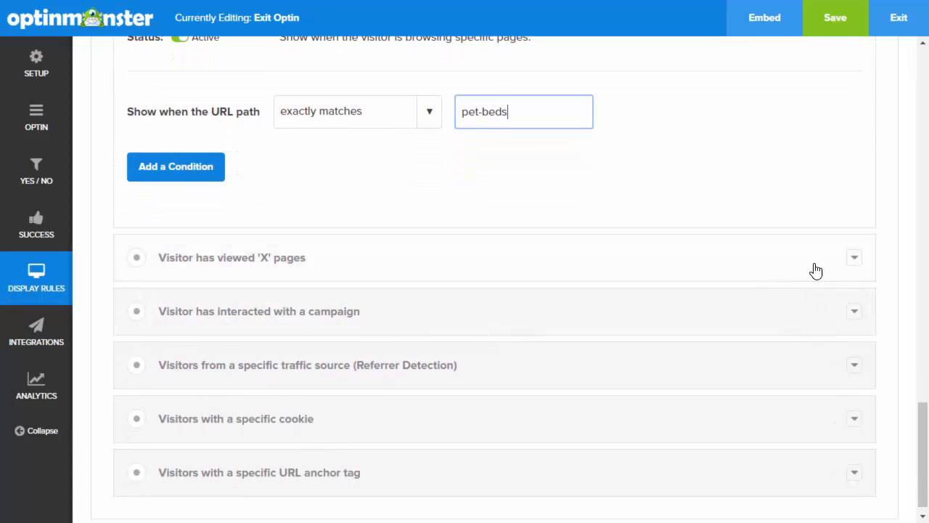
{"action": "left_click", "coordinate": [854, 261]}
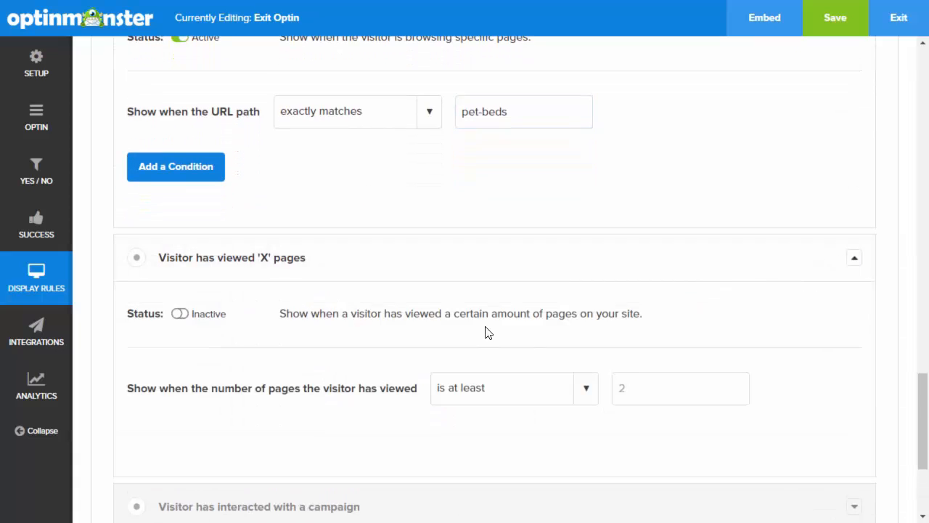
Set the number of pages viewed to 4
{"action": "left_click", "coordinate": [617, 390]}
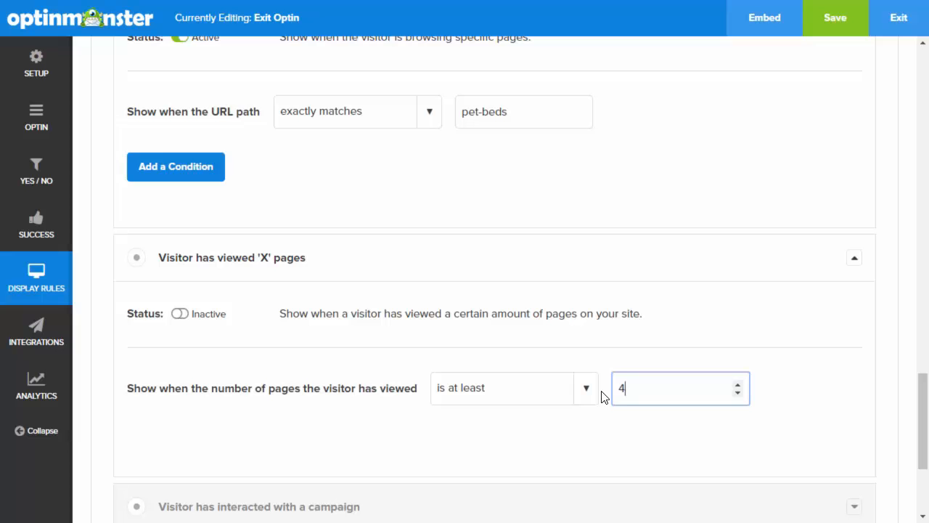
{"action": "left_click", "coordinate": [790, 408]}
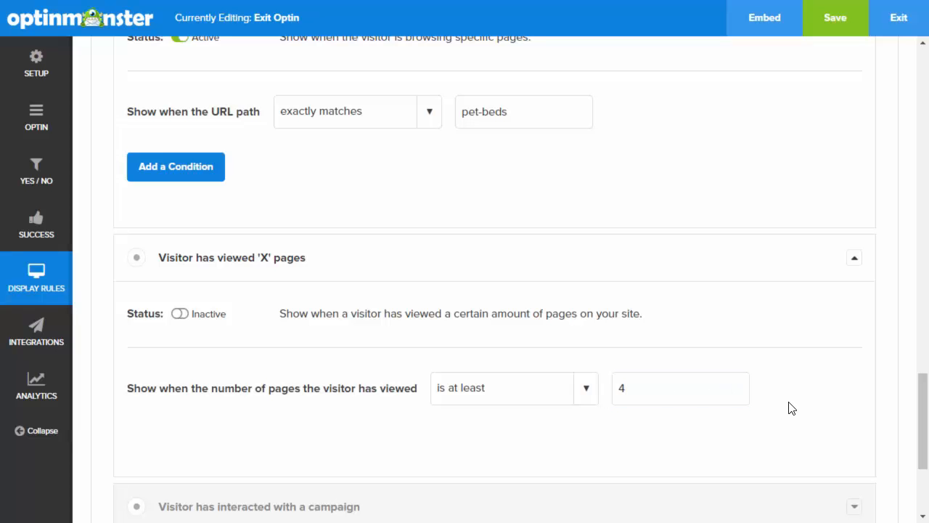
{"action": "scroll", "coordinate": [791, 407], "scroll_direction": "down", "scroll_amount": 3}
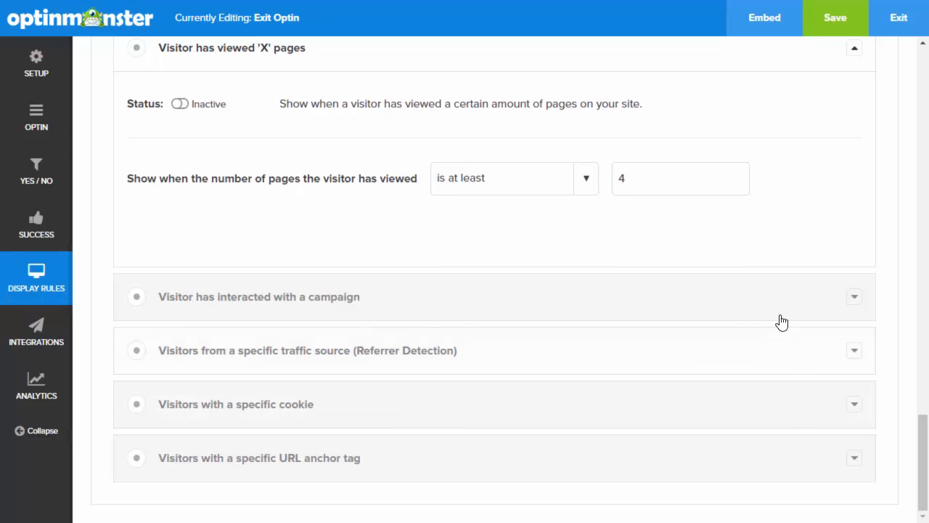
Make the campaign-interaction rule show when the visitor has opted in to Exit Optin
{"action": "left_click", "coordinate": [853, 298]}
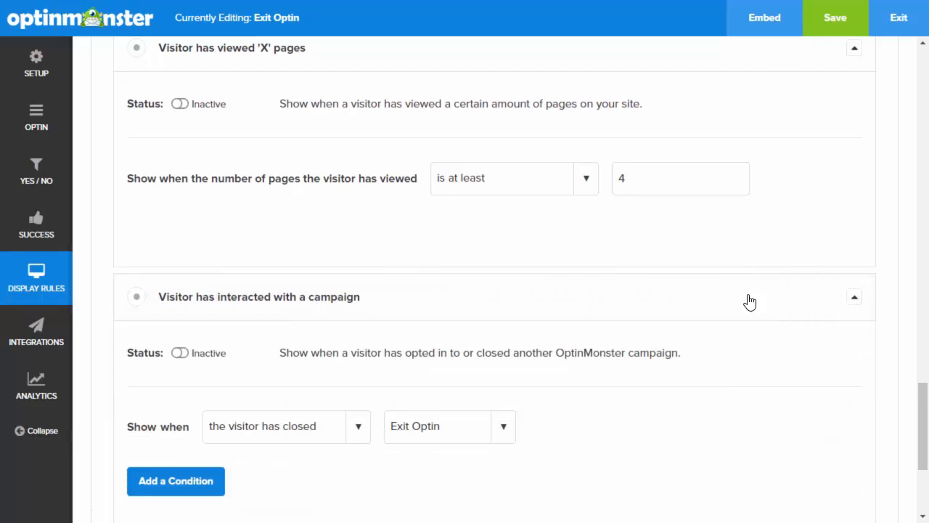
{"action": "scroll", "coordinate": [712, 305], "scroll_direction": "down", "scroll_amount": 1}
{"action": "scroll", "coordinate": [712, 305], "scroll_direction": "down", "scroll_amount": 1}
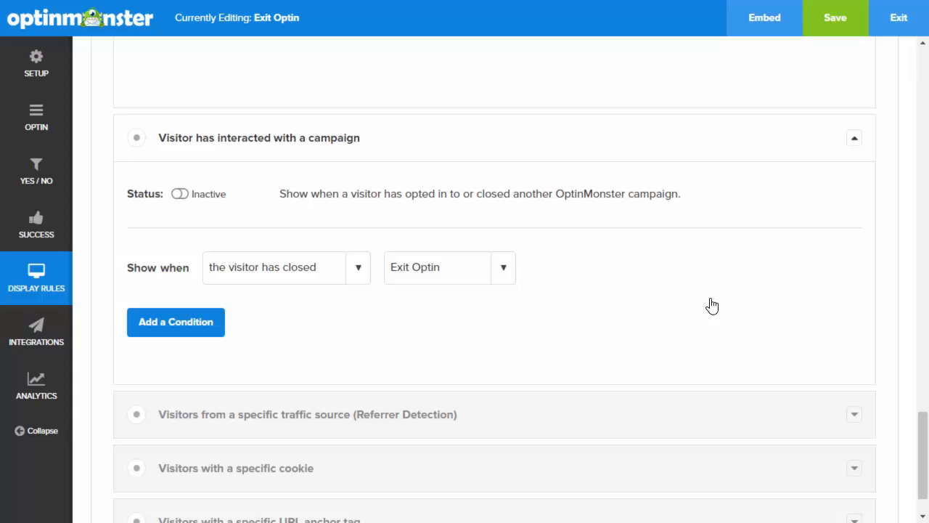
{"action": "left_click", "coordinate": [359, 272]}
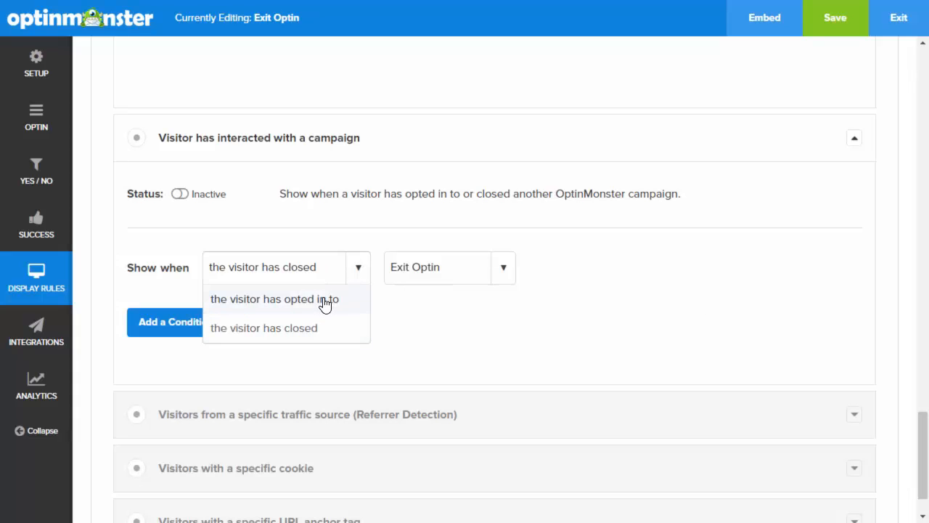
{"action": "left_click", "coordinate": [324, 303]}
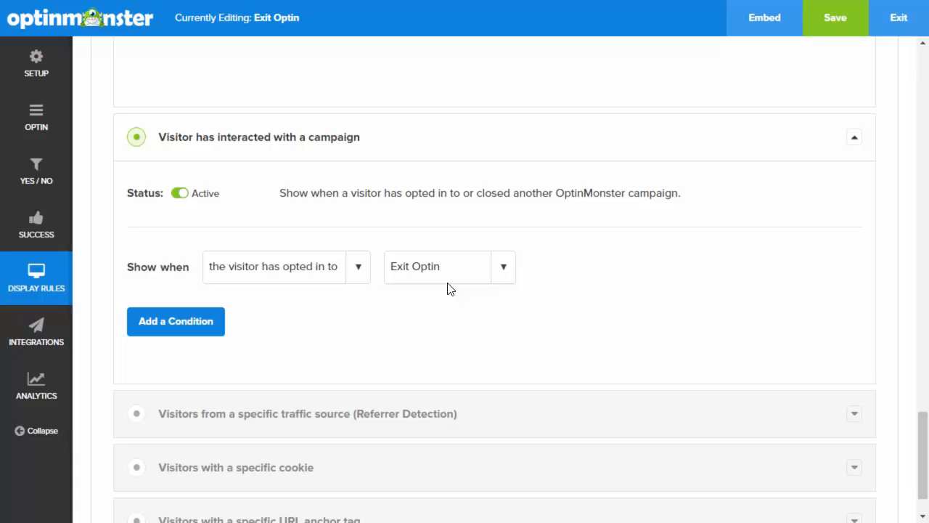
{"action": "scroll", "coordinate": [447, 288], "scroll_direction": "down", "scroll_amount": 2}
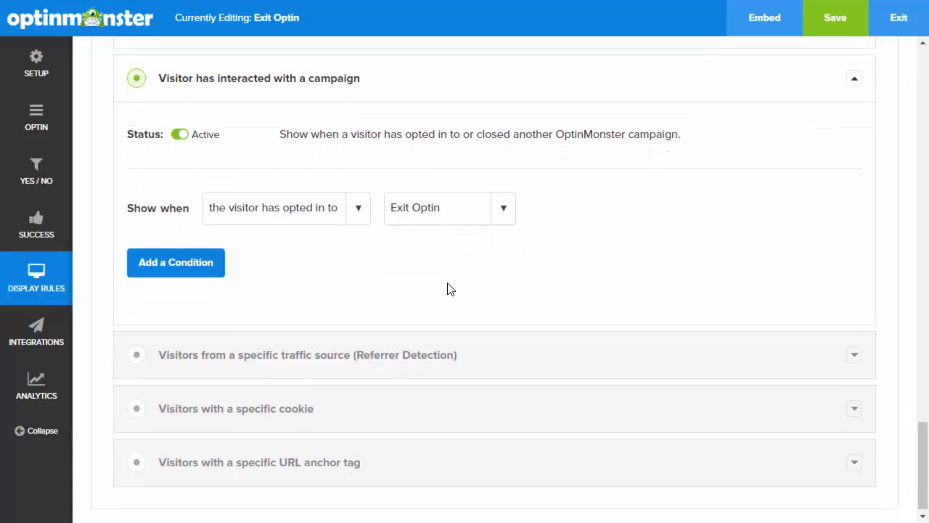
{"action": "left_click", "coordinate": [804, 350]}
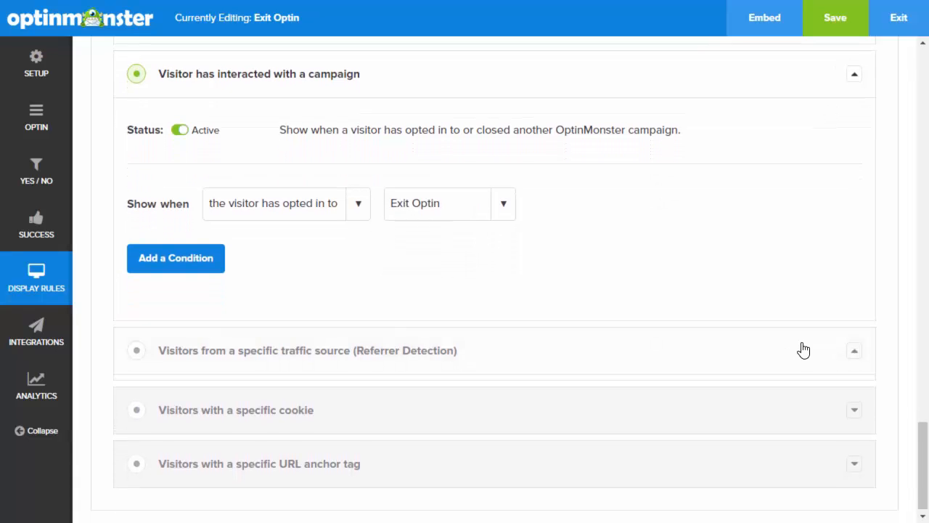
Enter facebook.com as the referrer URL to match
{"action": "scroll", "coordinate": [645, 357], "scroll_direction": "down", "scroll_amount": 3}
{"action": "scroll", "coordinate": [647, 356], "scroll_direction": "down", "scroll_amount": 1}
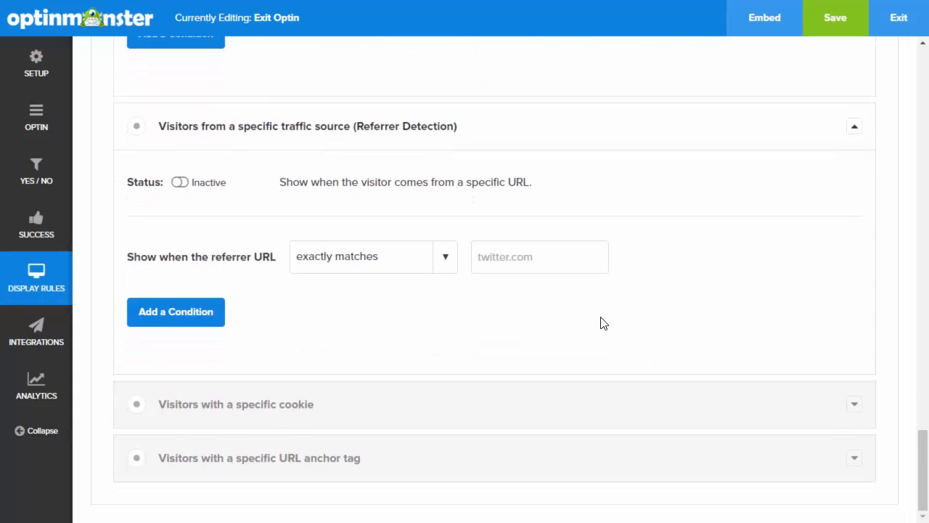
{"action": "left_click", "coordinate": [508, 255]}
{"action": "type", "text": "face"}
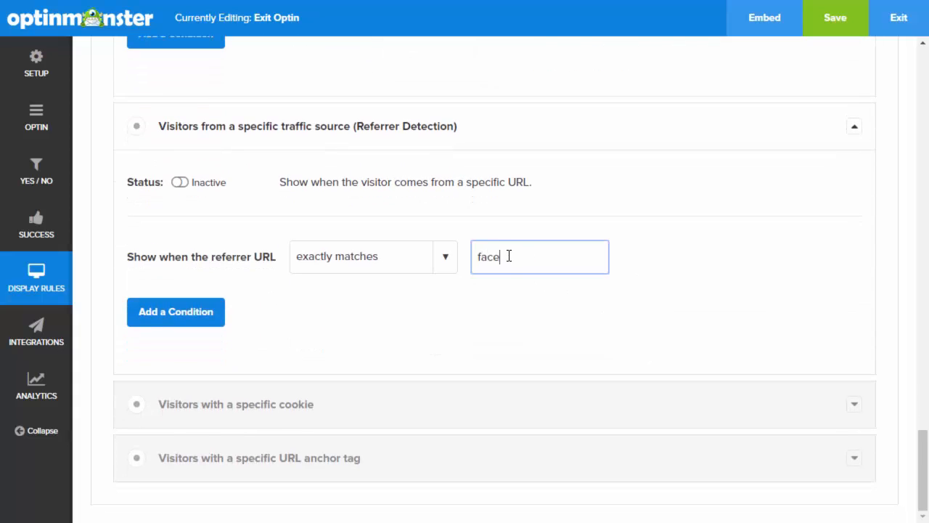
{"action": "type", "text": "book.com"}
Activate the cookie rule with cookie name Order and value order-number
{"action": "left_click", "coordinate": [551, 402]}
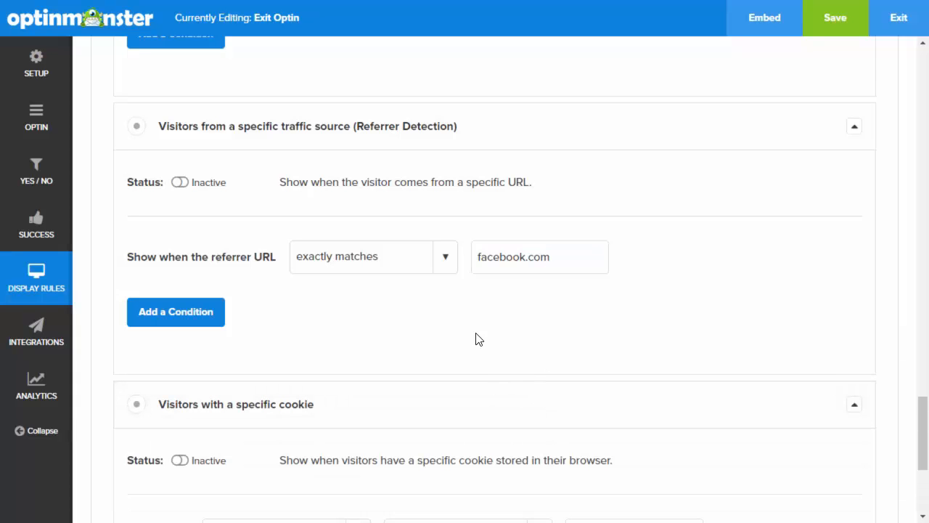
{"action": "scroll", "coordinate": [436, 314], "scroll_direction": "down", "scroll_amount": 3}
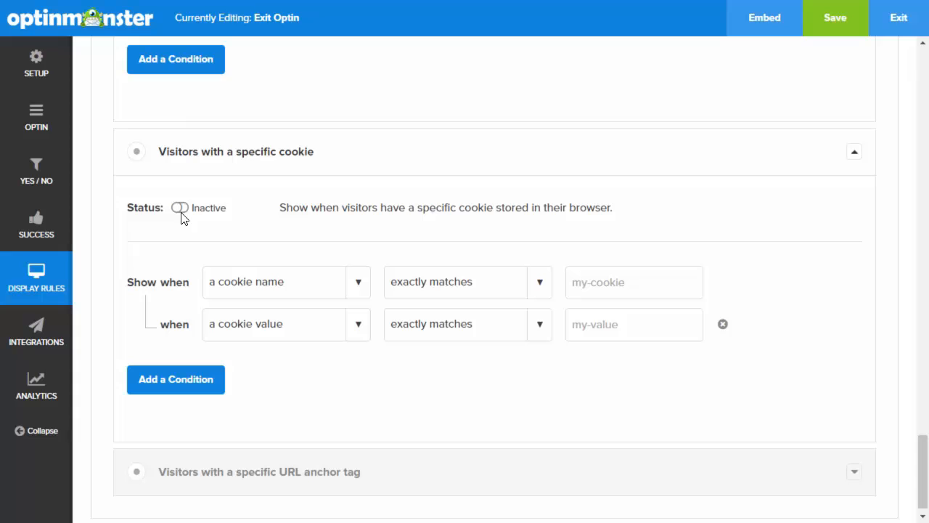
{"action": "left_click", "coordinate": [181, 213]}
{"action": "left_click", "coordinate": [602, 283]}
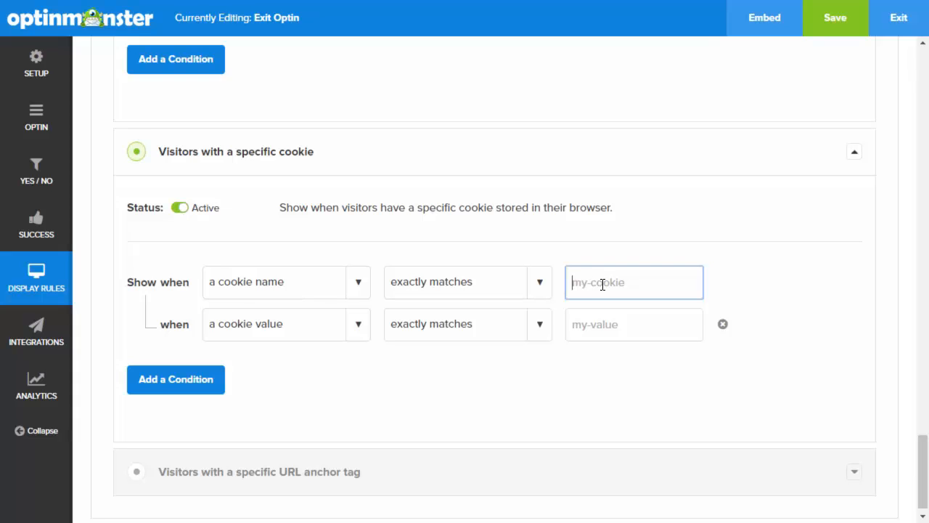
{"action": "type", "text": "Order"}
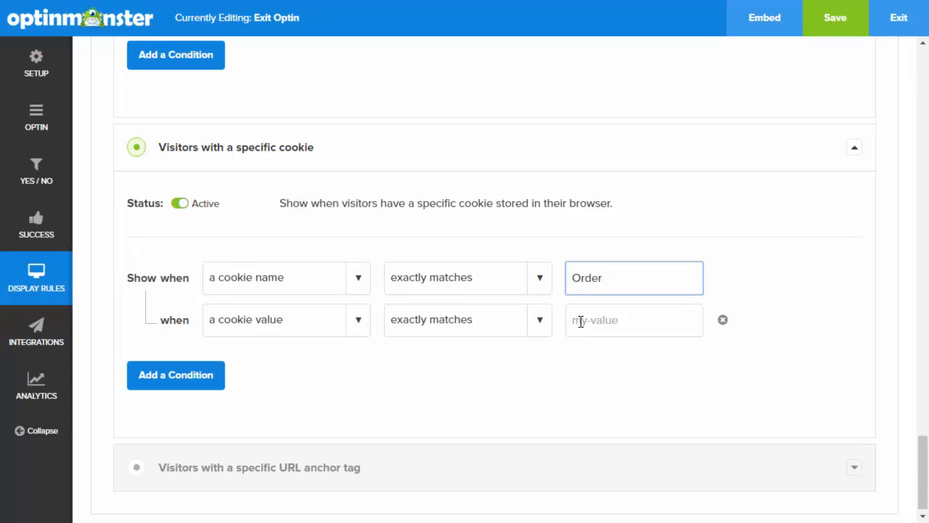
{"action": "left_click", "coordinate": [580, 321]}
{"action": "type", "text": "order"}
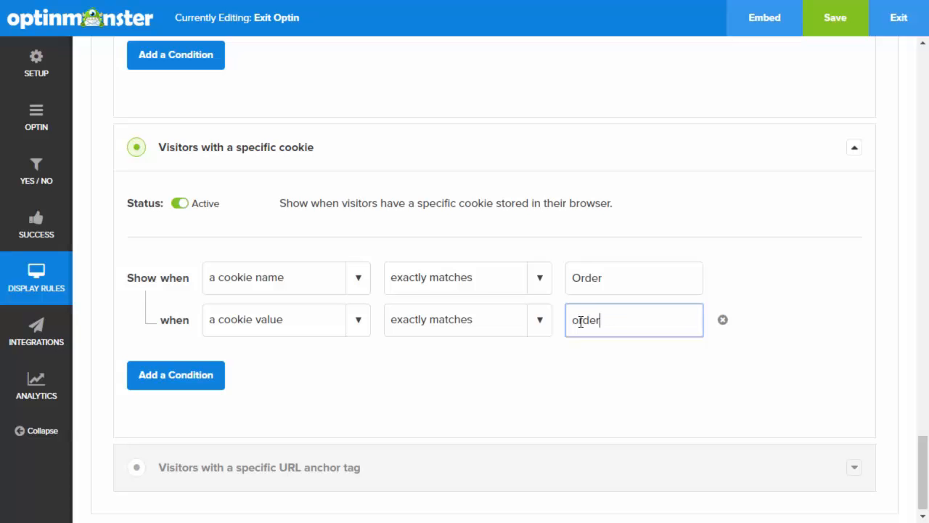
{"action": "type", "text": "-number"}
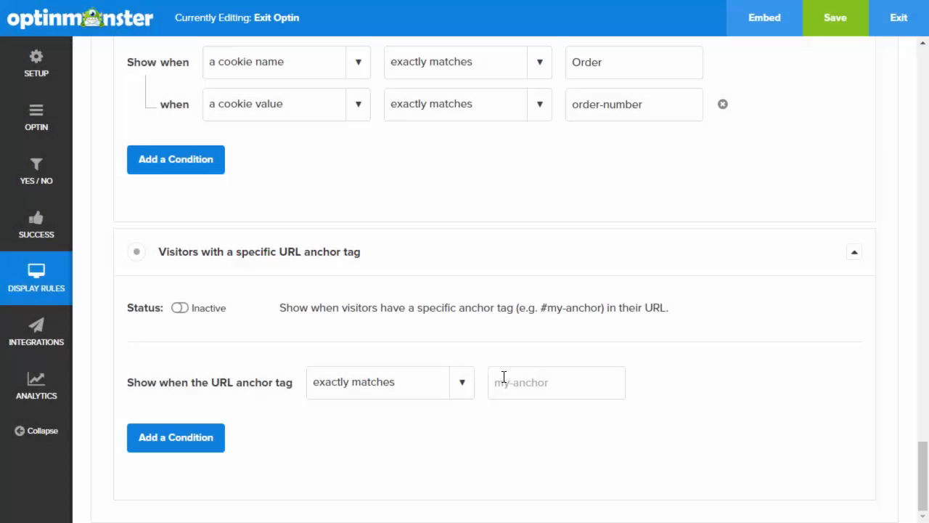
Enter #services as the URL anchor tag to match
{"action": "left_click", "coordinate": [506, 382]}
{"action": "type", "text": "#"}
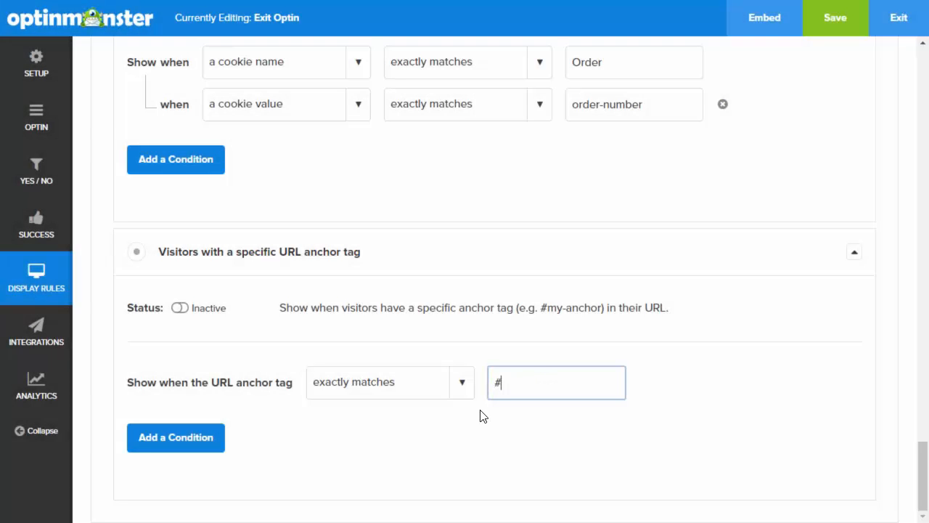
{"action": "type", "text": "services"}
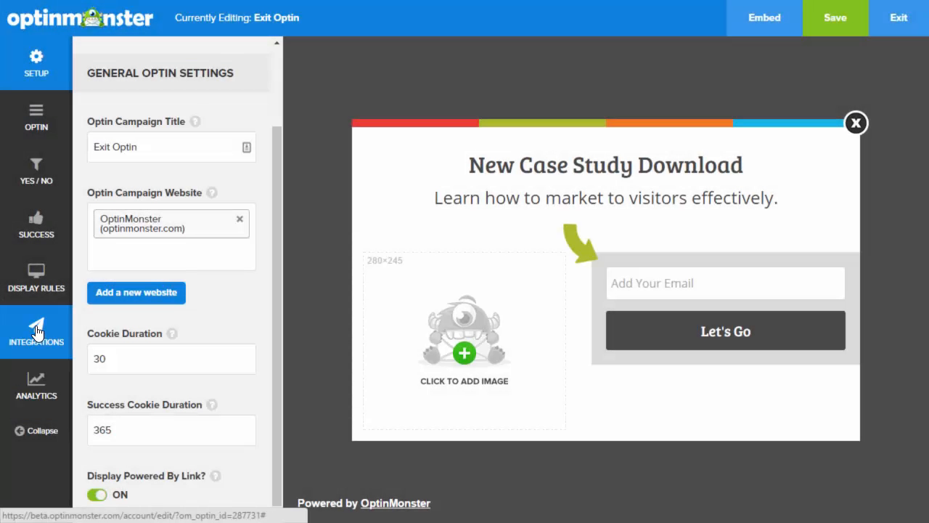
Browse the Email Provider list in Integrations, try MailChimp, then leave no provider selected
{"action": "left_click", "coordinate": [36, 330]}
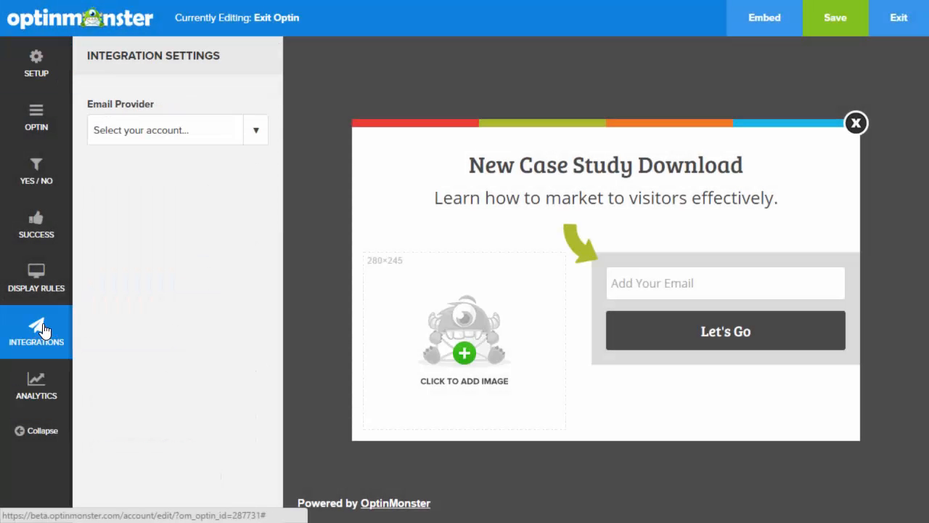
{"action": "left_click", "coordinate": [254, 133]}
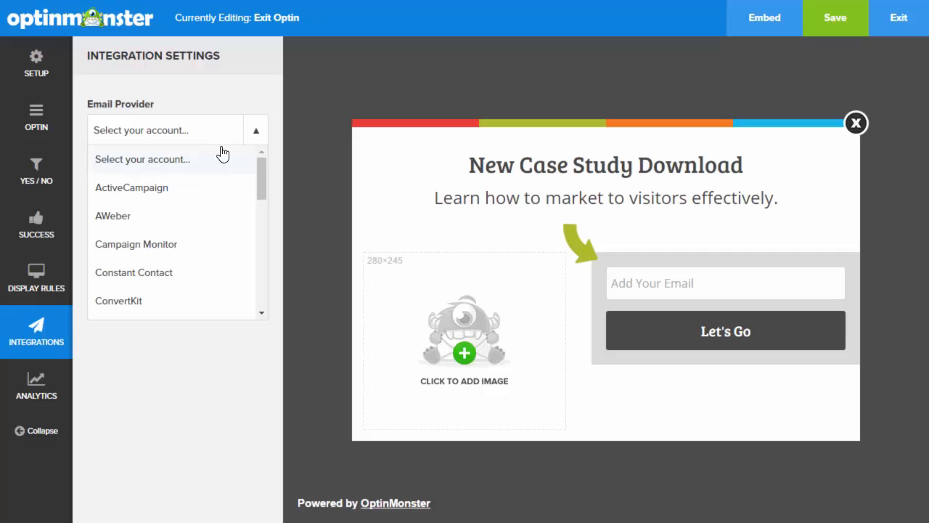
{"action": "scroll", "coordinate": [191, 226], "scroll_direction": "down", "scroll_amount": 1}
{"action": "scroll", "coordinate": [190, 226], "scroll_direction": "down", "scroll_amount": 10}
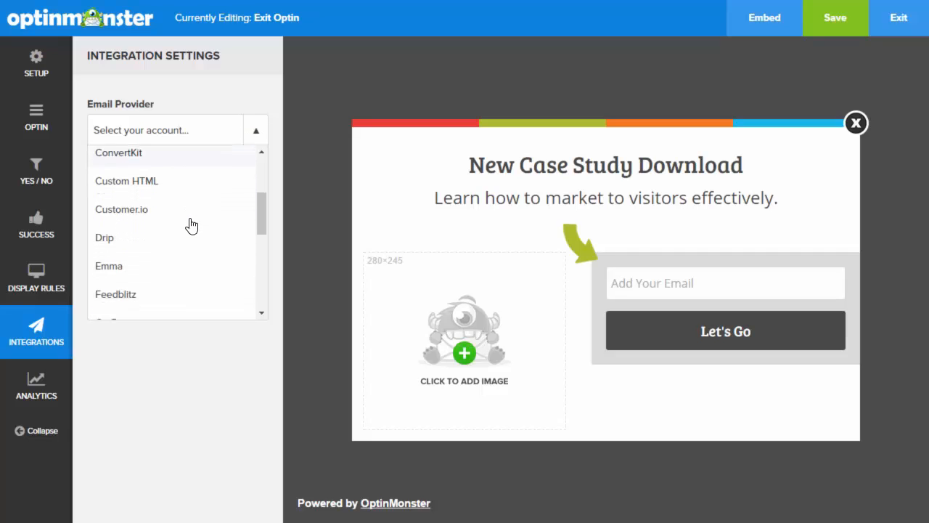
{"action": "scroll", "coordinate": [191, 226], "scroll_direction": "down", "scroll_amount": 1}
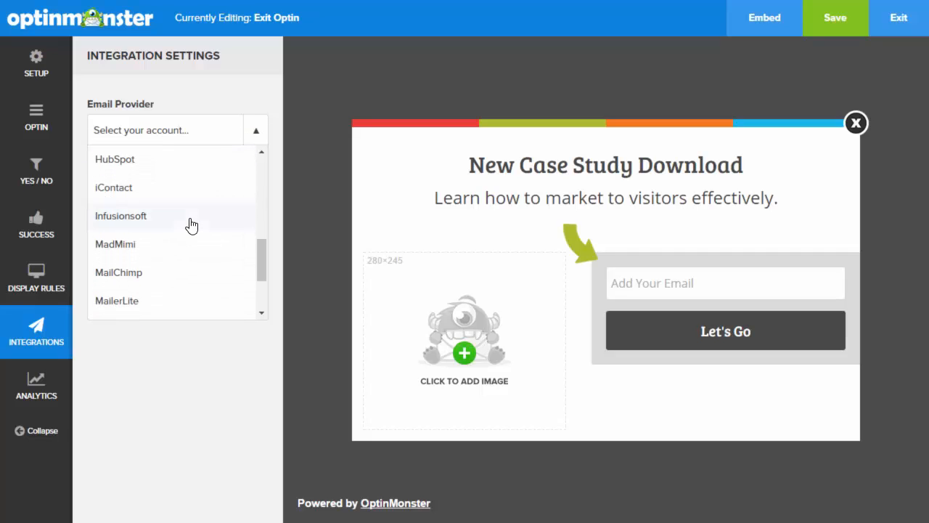
{"action": "left_click", "coordinate": [144, 279]}
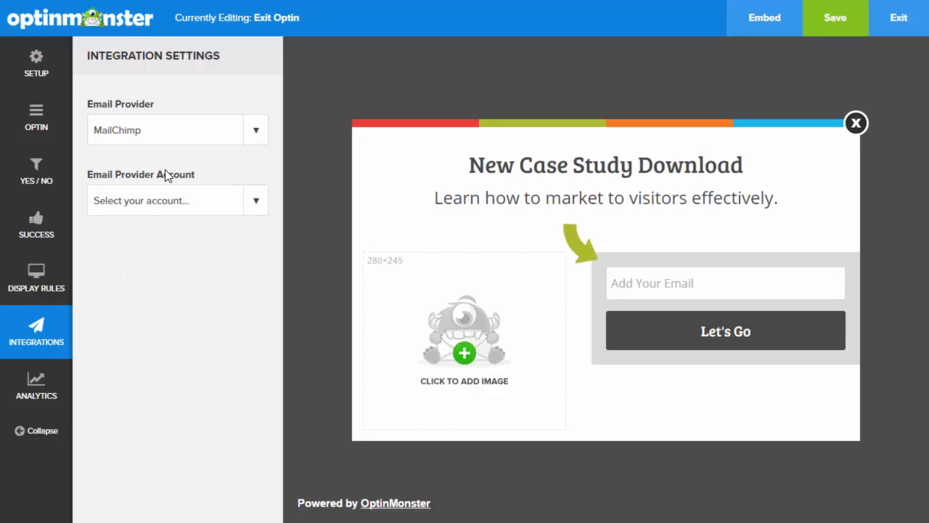
{"action": "left_click", "coordinate": [258, 205]}
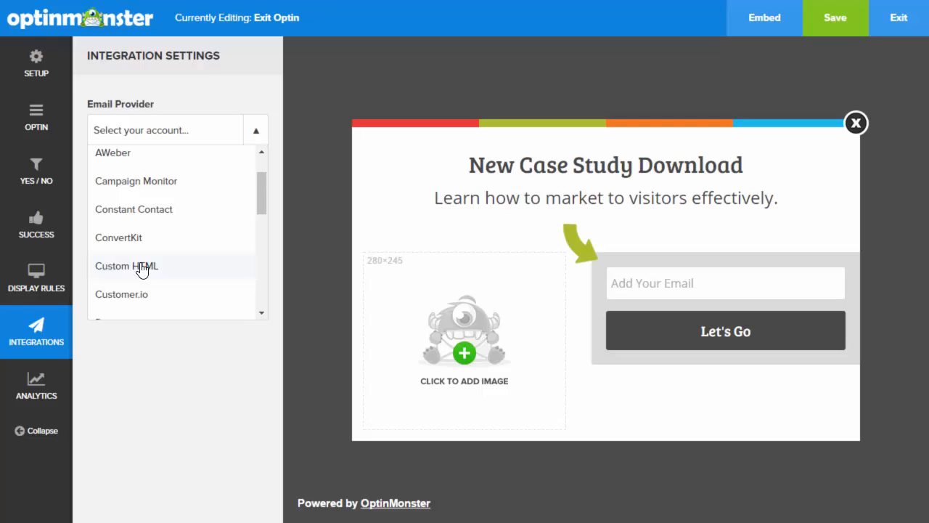
{"action": "scroll", "coordinate": [150, 283], "scroll_direction": "down", "scroll_amount": 1}
{"action": "left_click", "coordinate": [155, 361]}
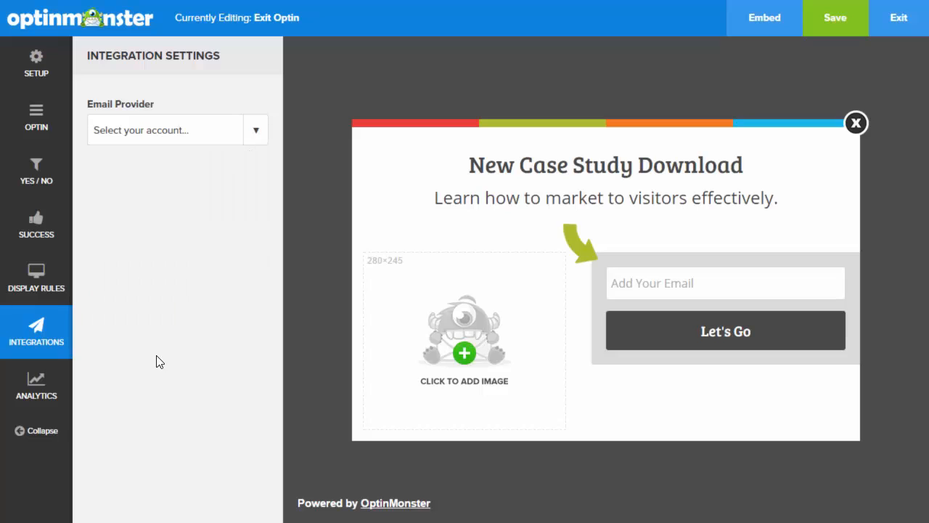
Choose OptinMonster Analytics as the Google Analytics account and open the Website Profile choices
{"action": "left_click", "coordinate": [32, 381]}
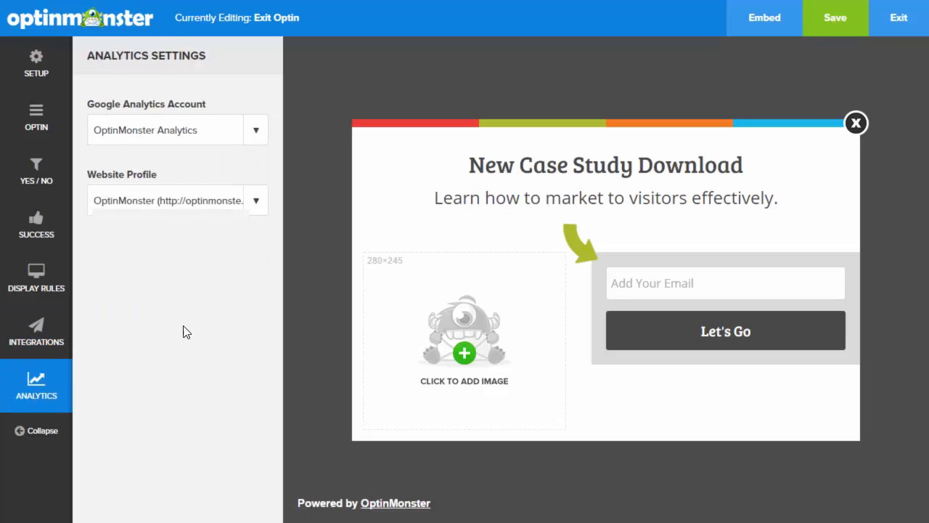
{"action": "left_click", "coordinate": [251, 135]}
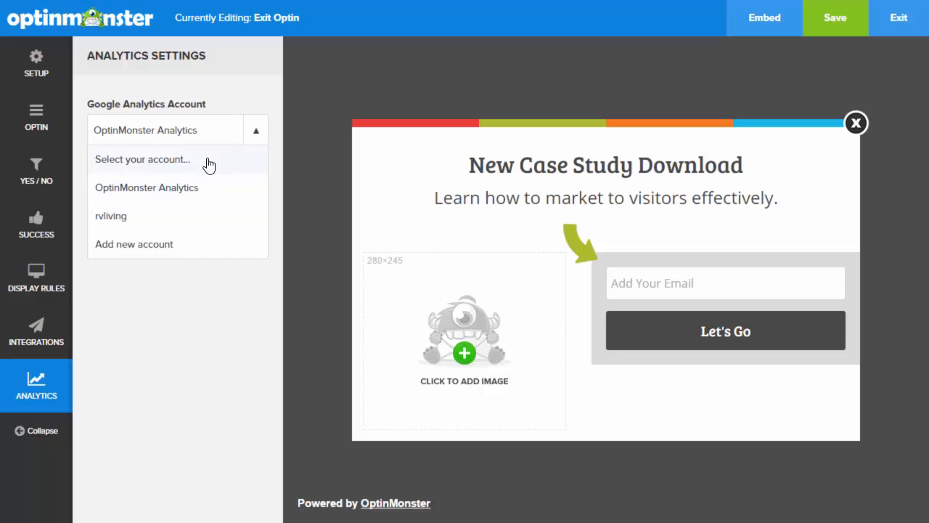
{"action": "left_click", "coordinate": [182, 188]}
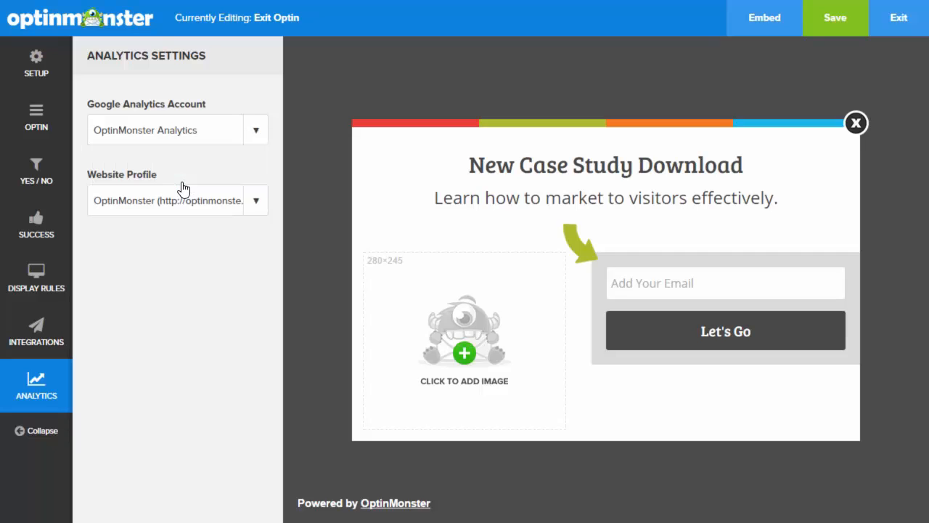
{"action": "left_click", "coordinate": [255, 205]}
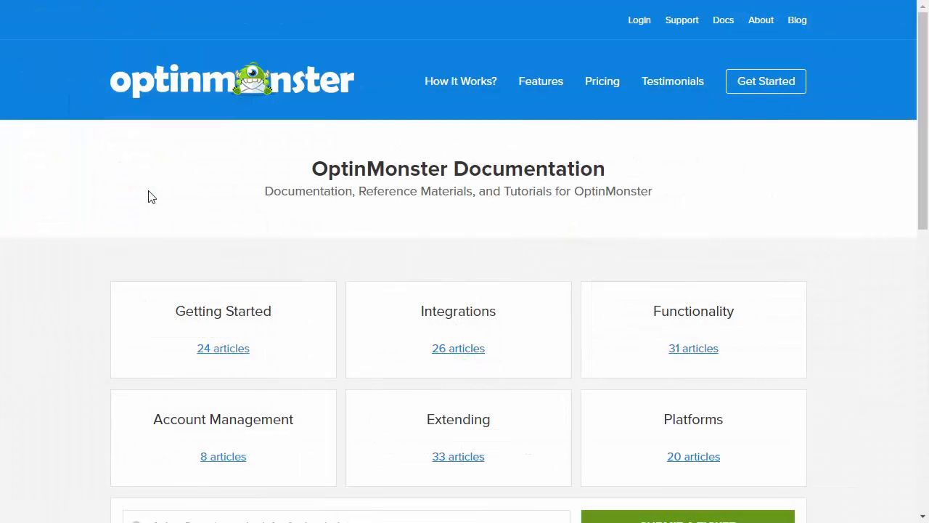
Scroll the Documentation page down to the Getting Started articles
{"action": "scroll", "coordinate": [116, 241], "scroll_direction": "down", "scroll_amount": 2}
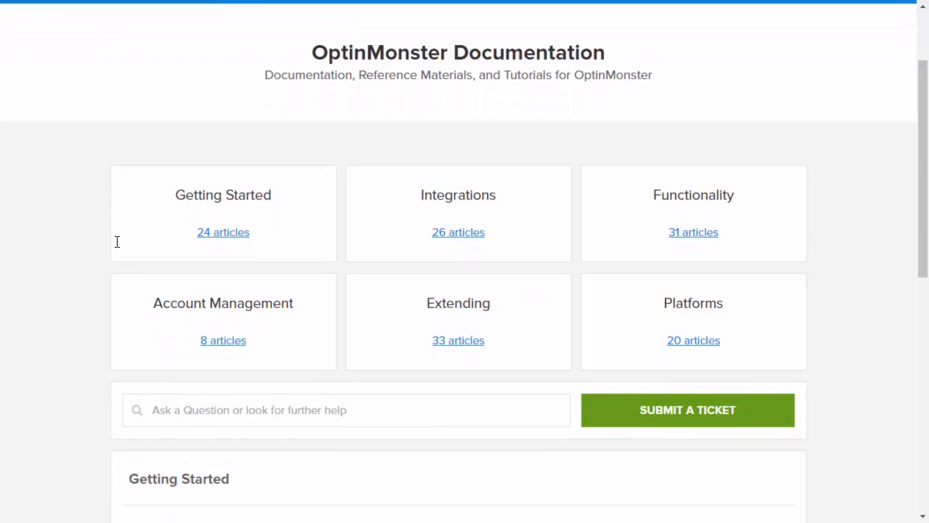
{"action": "scroll", "coordinate": [116, 241], "scroll_direction": "down", "scroll_amount": 3}
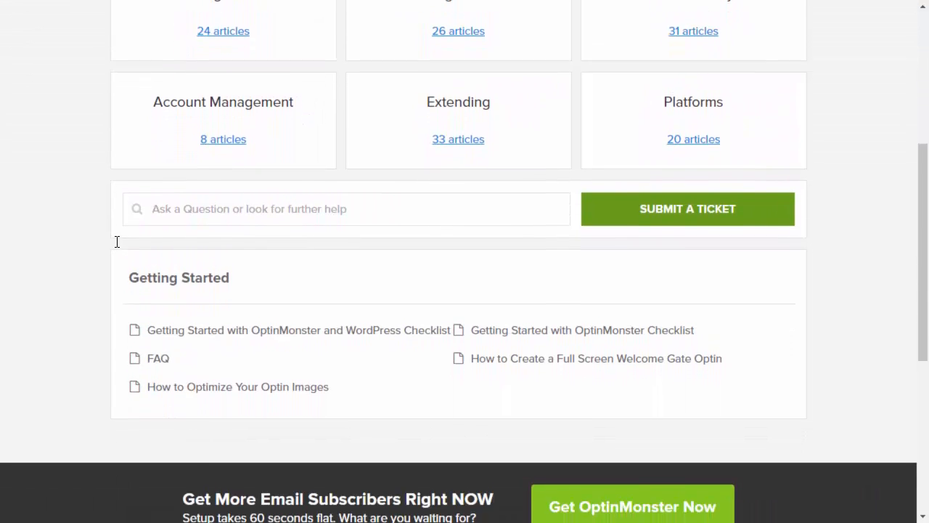